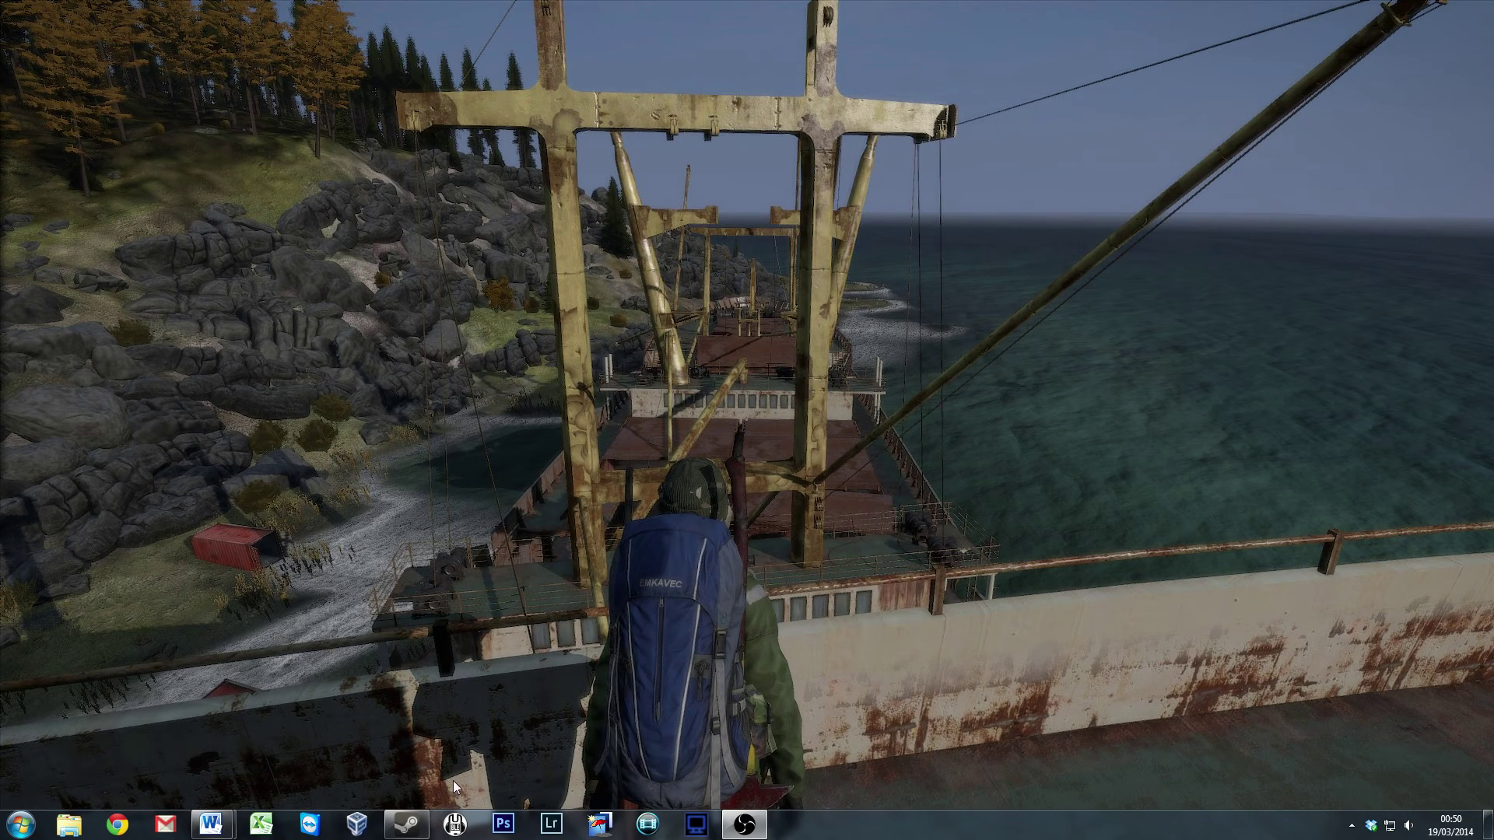
Open the launch options of Arma 3 from its properties in the Steam library and go to the start of the parameter string
{"action": "left_click", "coordinate": [410, 826]}
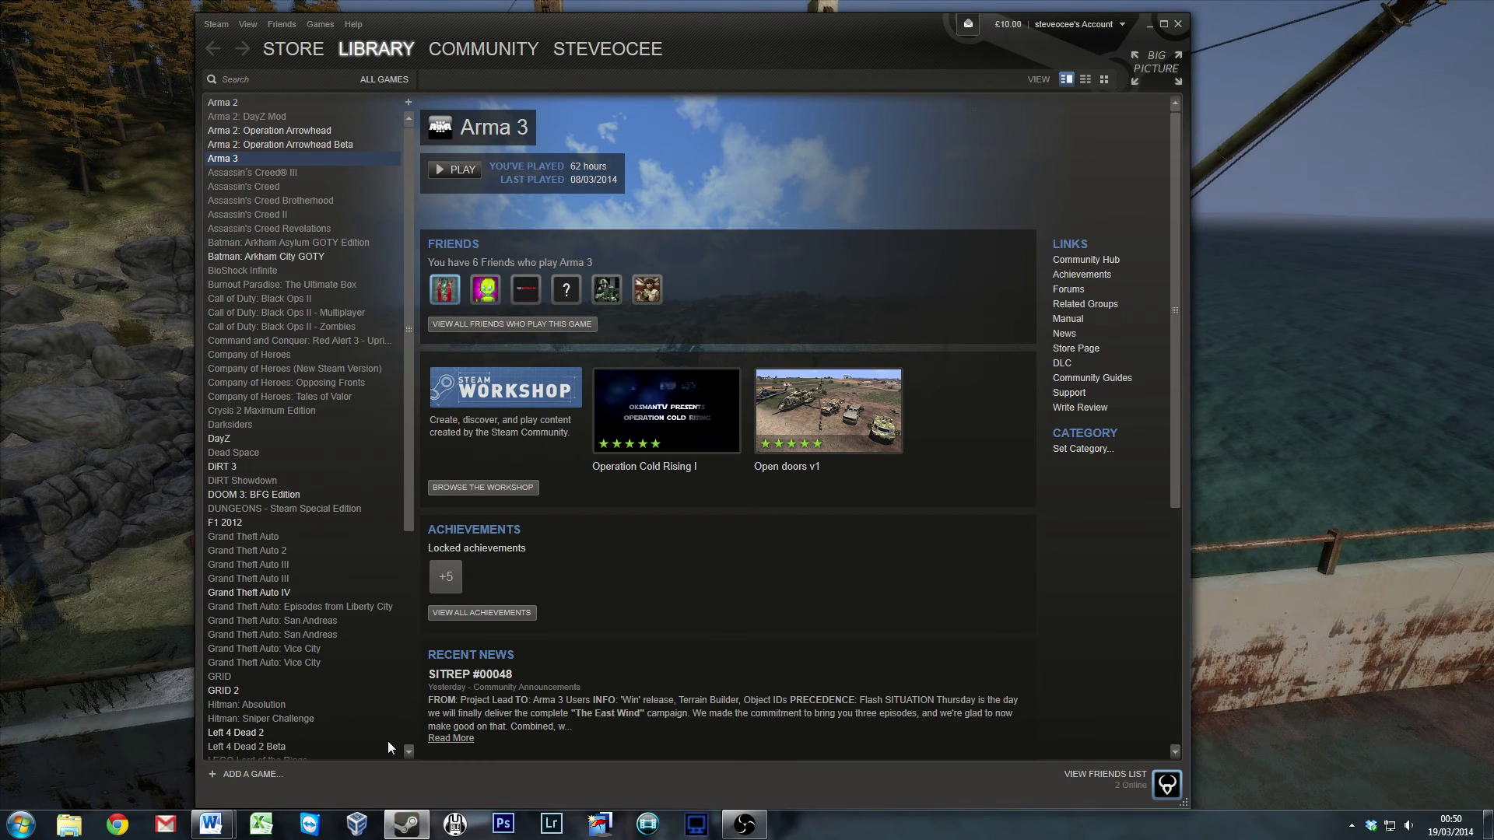
{"action": "right_click", "coordinate": [245, 161]}
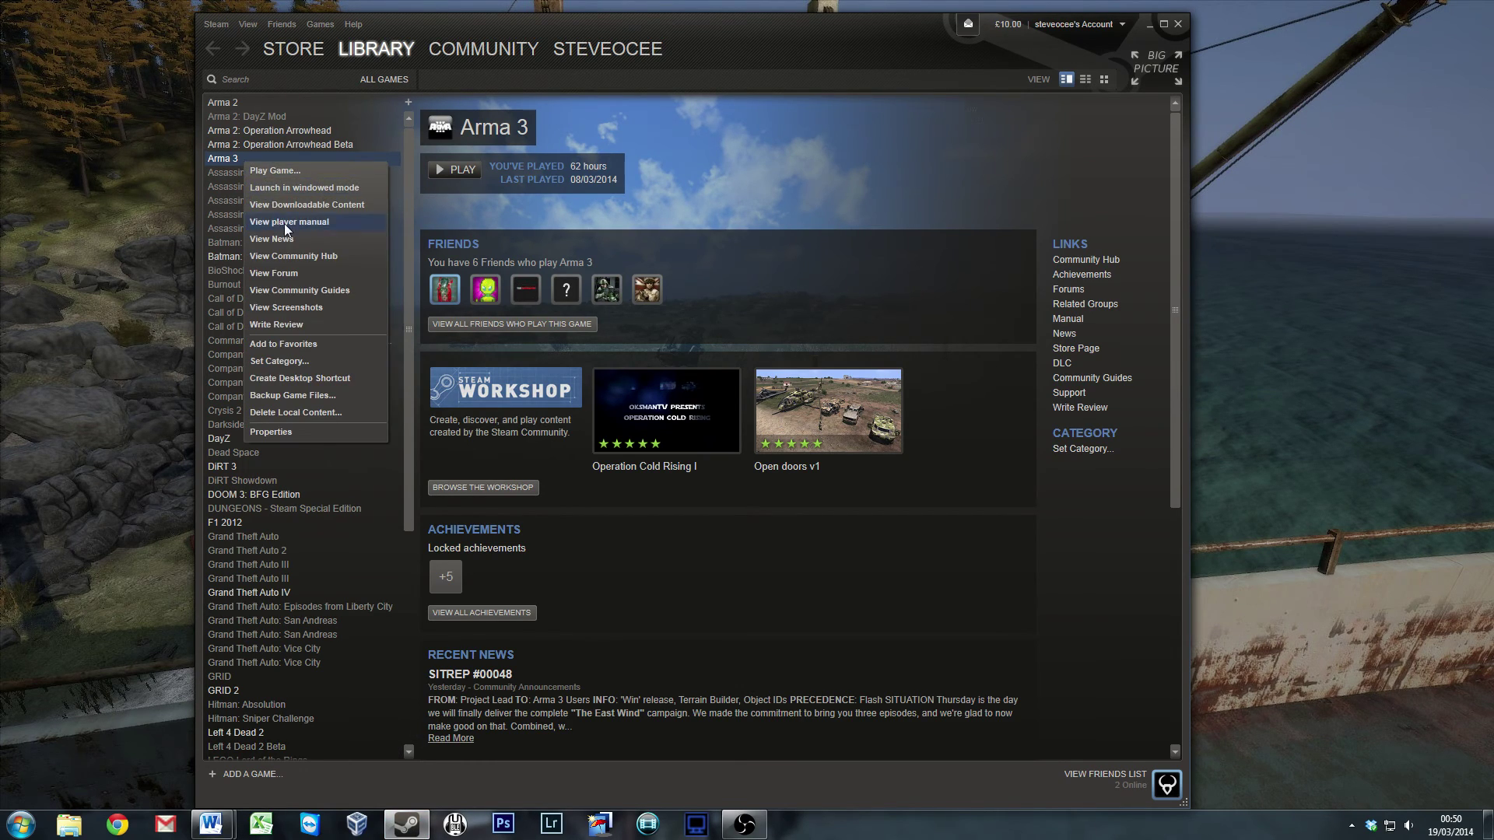
{"action": "left_click", "coordinate": [292, 432]}
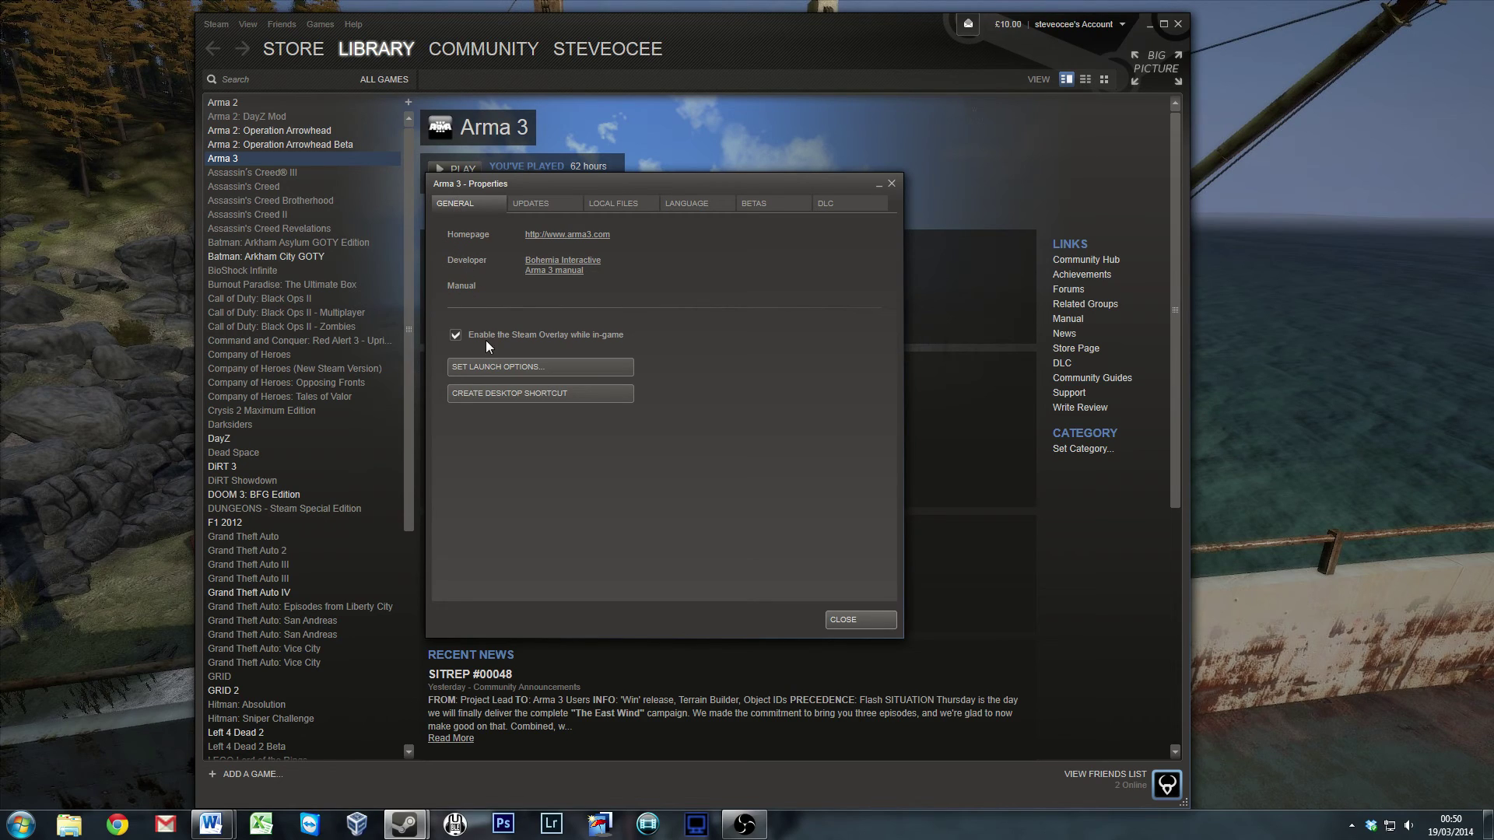
{"action": "left_click", "coordinate": [552, 364]}
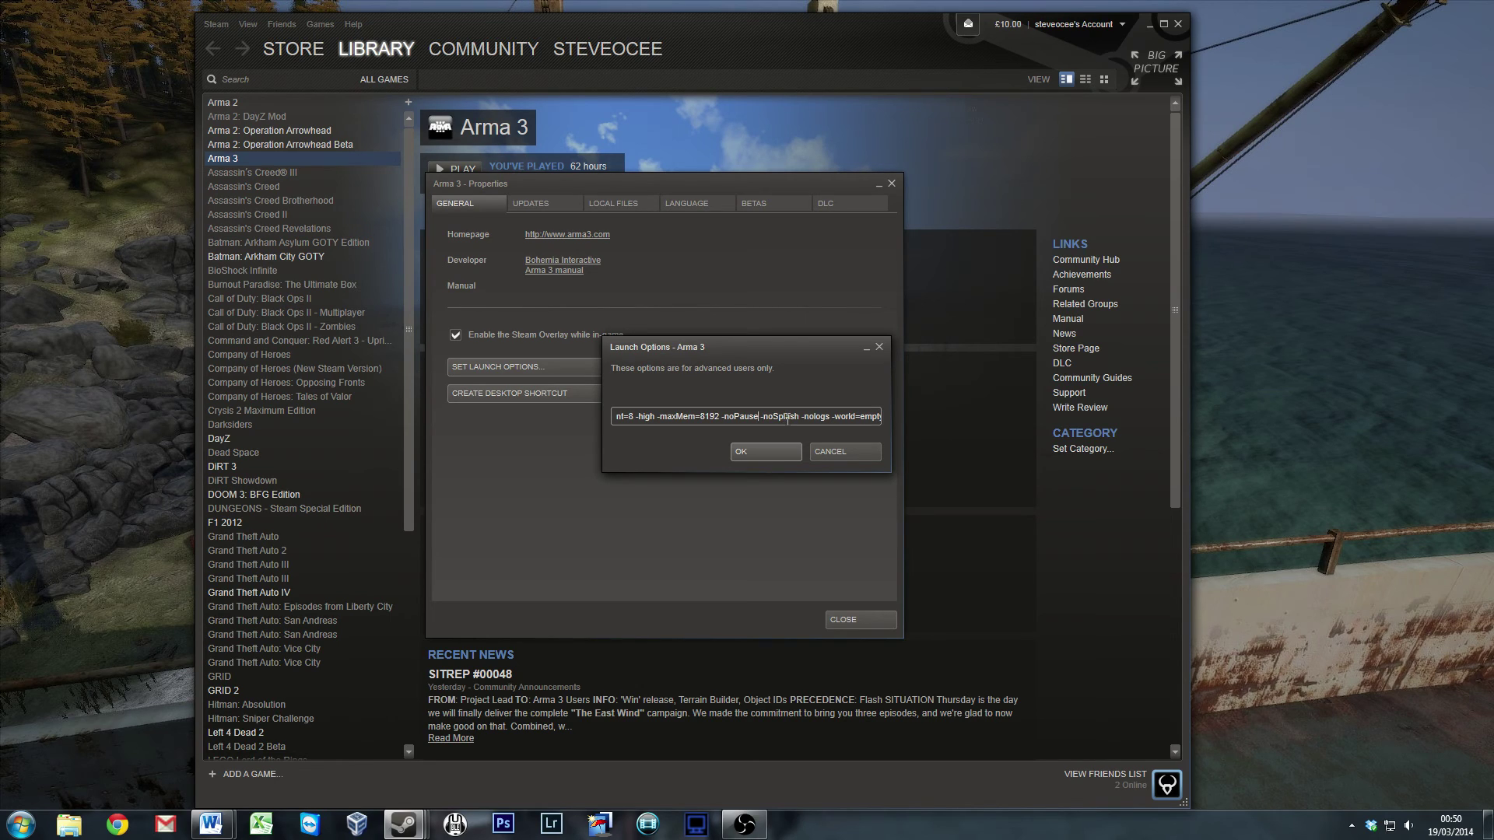
{"action": "key", "text": "Left"}
{"action": "key", "text": "Left"}
{"action": "key", "text": "Left"}
{"action": "key", "text": "Left"}
{"action": "key", "text": "Left"}
{"action": "key", "text": "Left"}
{"action": "key", "text": "Left"}
{"action": "key", "text": "Left"}
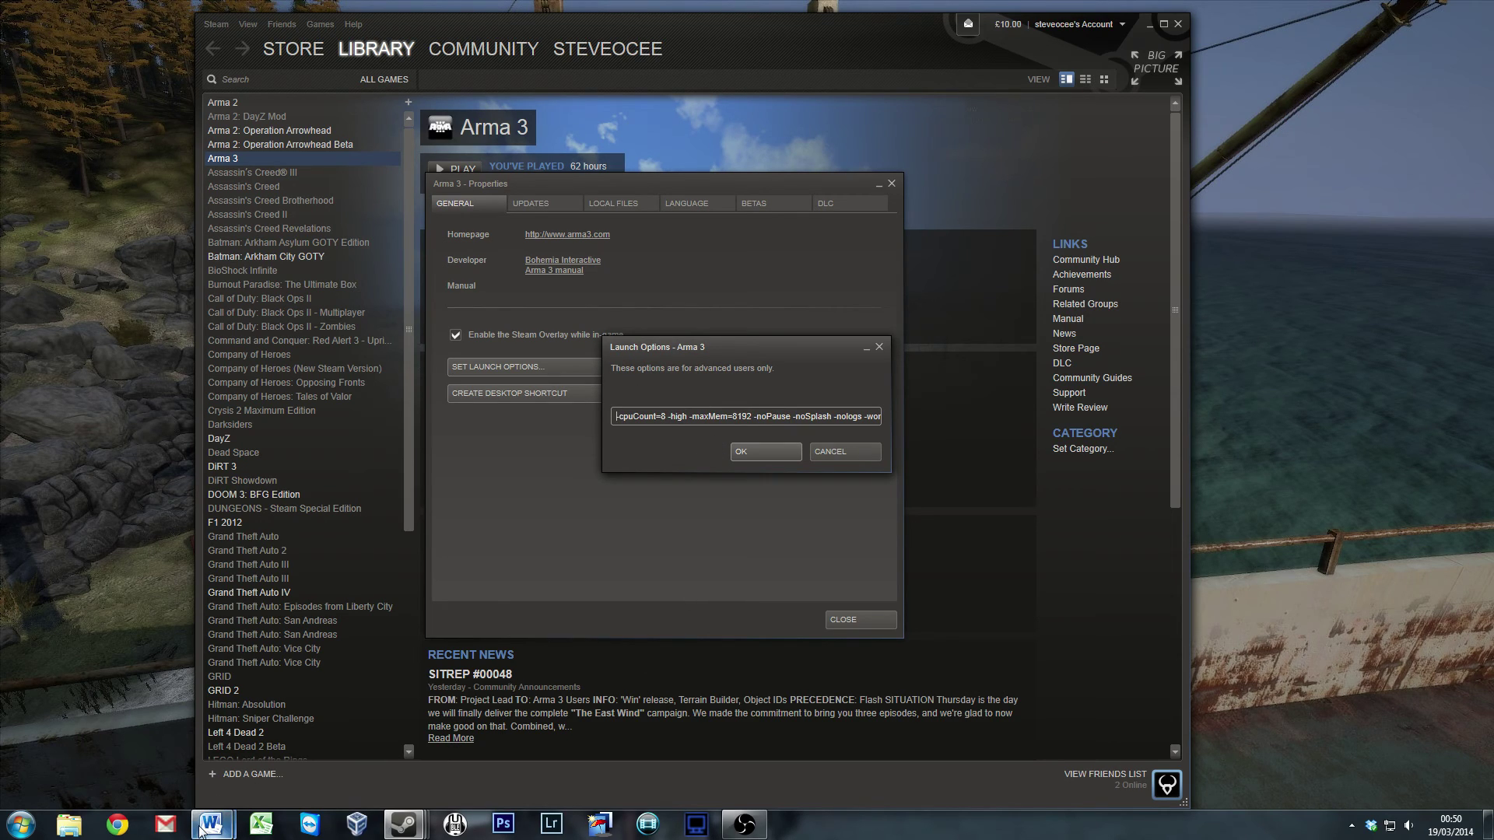
Switch to Document1 in Word and examine the -cpuCount=8 and -high launch parameters
{"action": "mouse_move", "coordinate": [201, 831]}
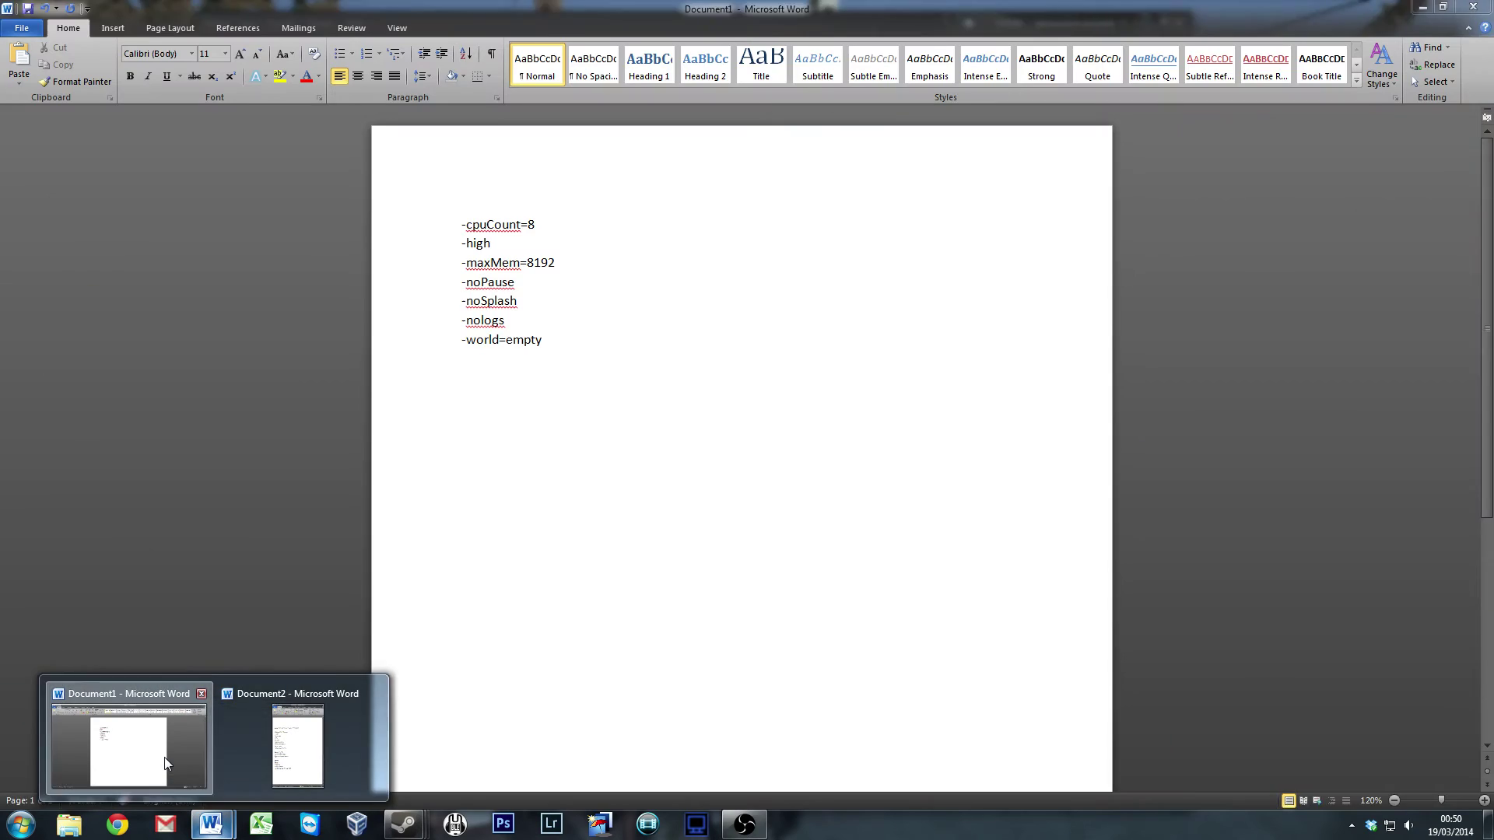
{"action": "left_click", "coordinate": [165, 763]}
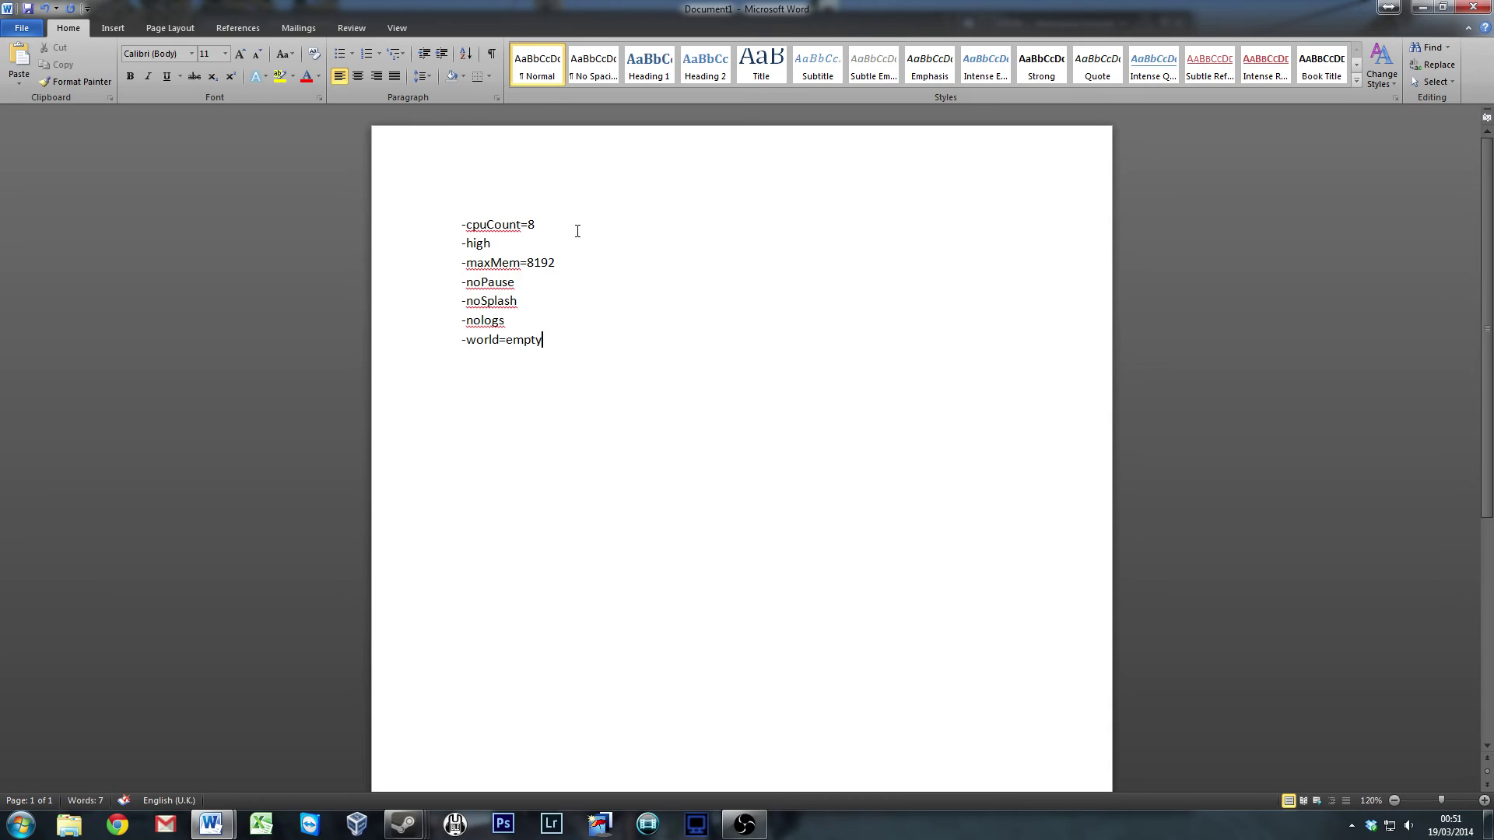
{"action": "left_click_drag", "start_coordinate": [544, 226], "coordinate": [457, 231]}
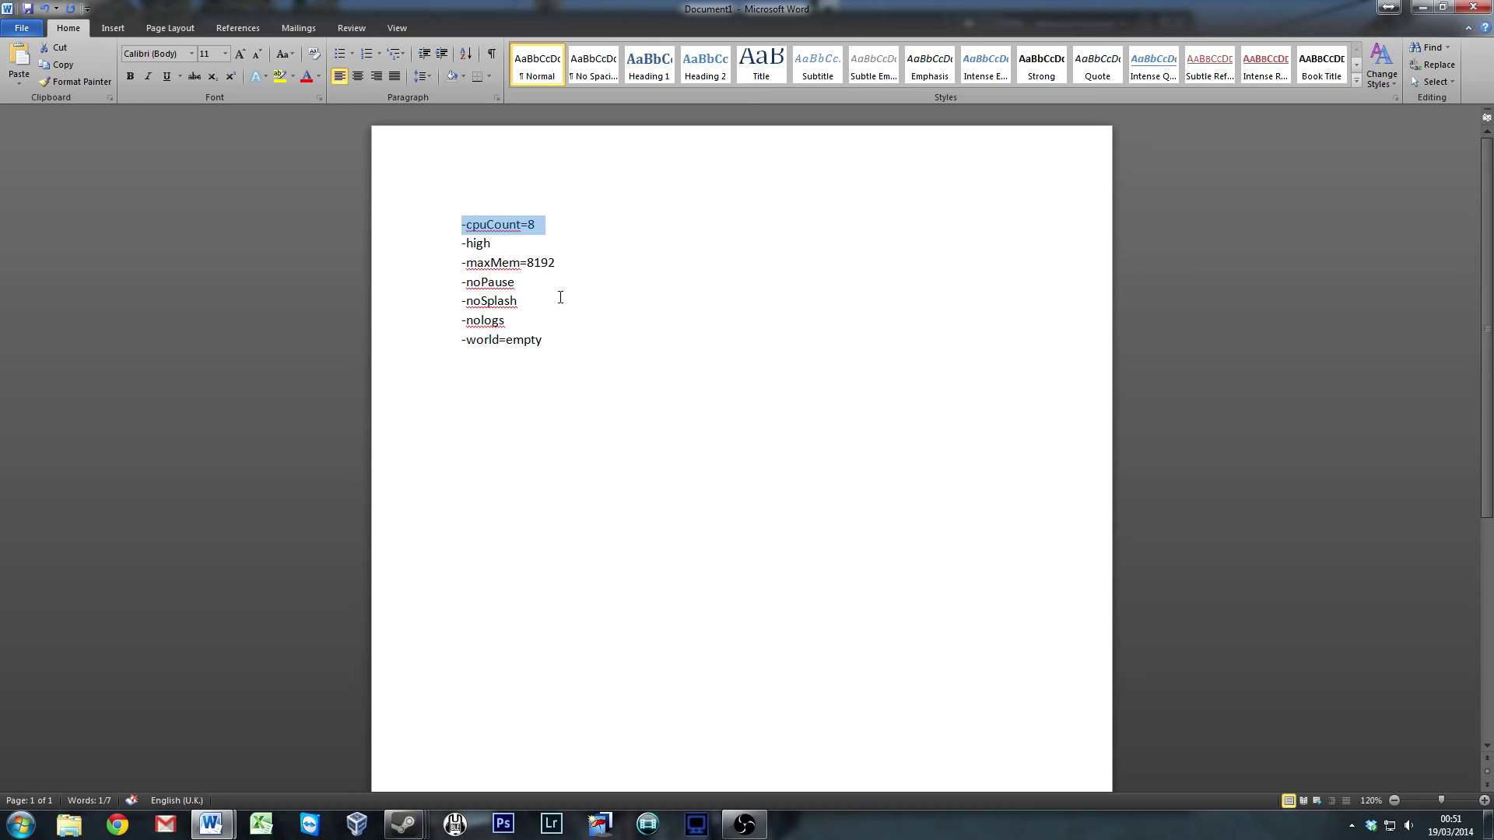
{"action": "left_click", "coordinate": [546, 226]}
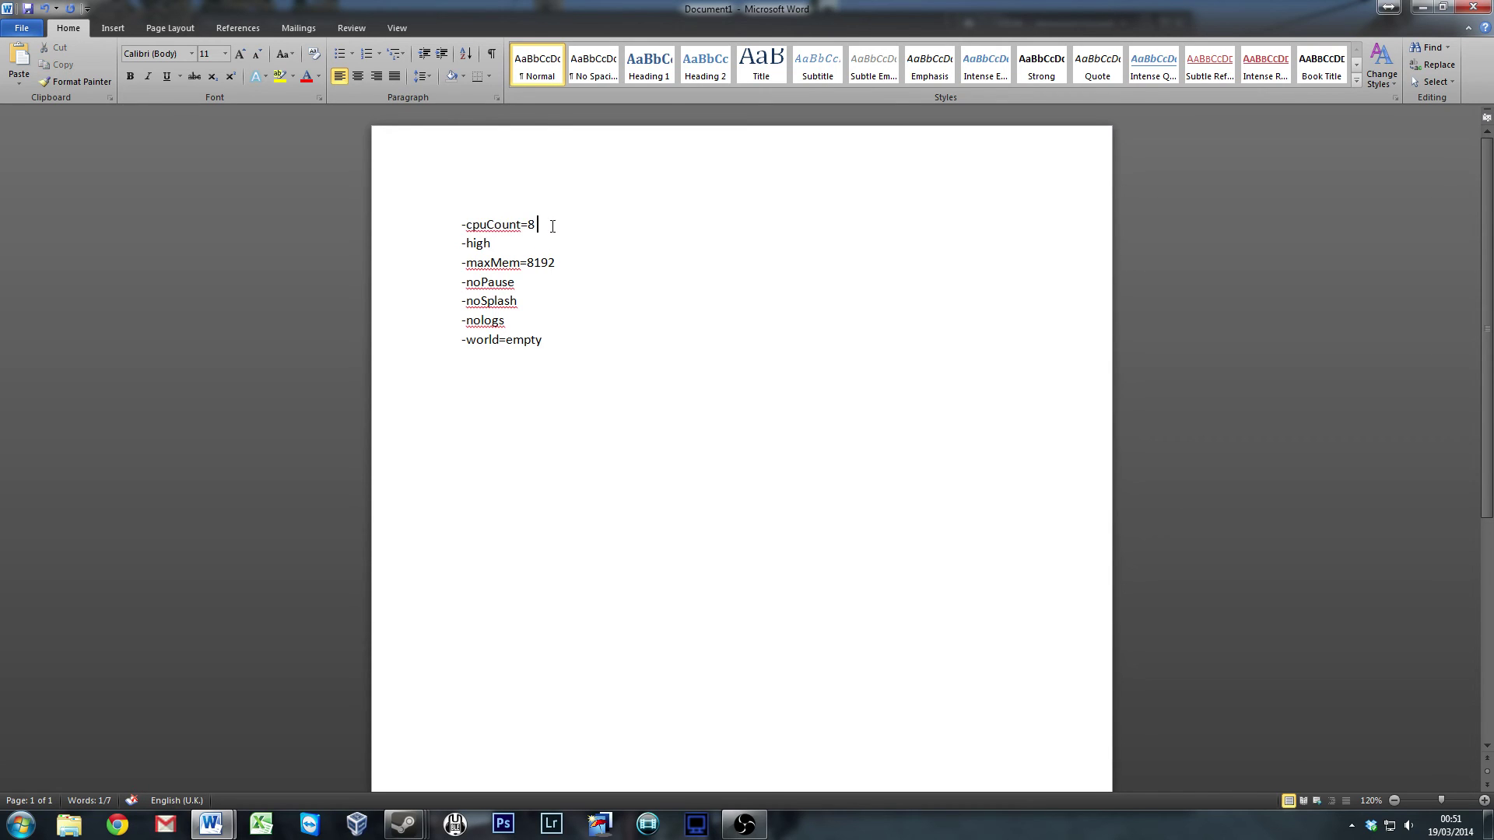
{"action": "left_click_drag", "start_coordinate": [546, 225], "coordinate": [459, 225]}
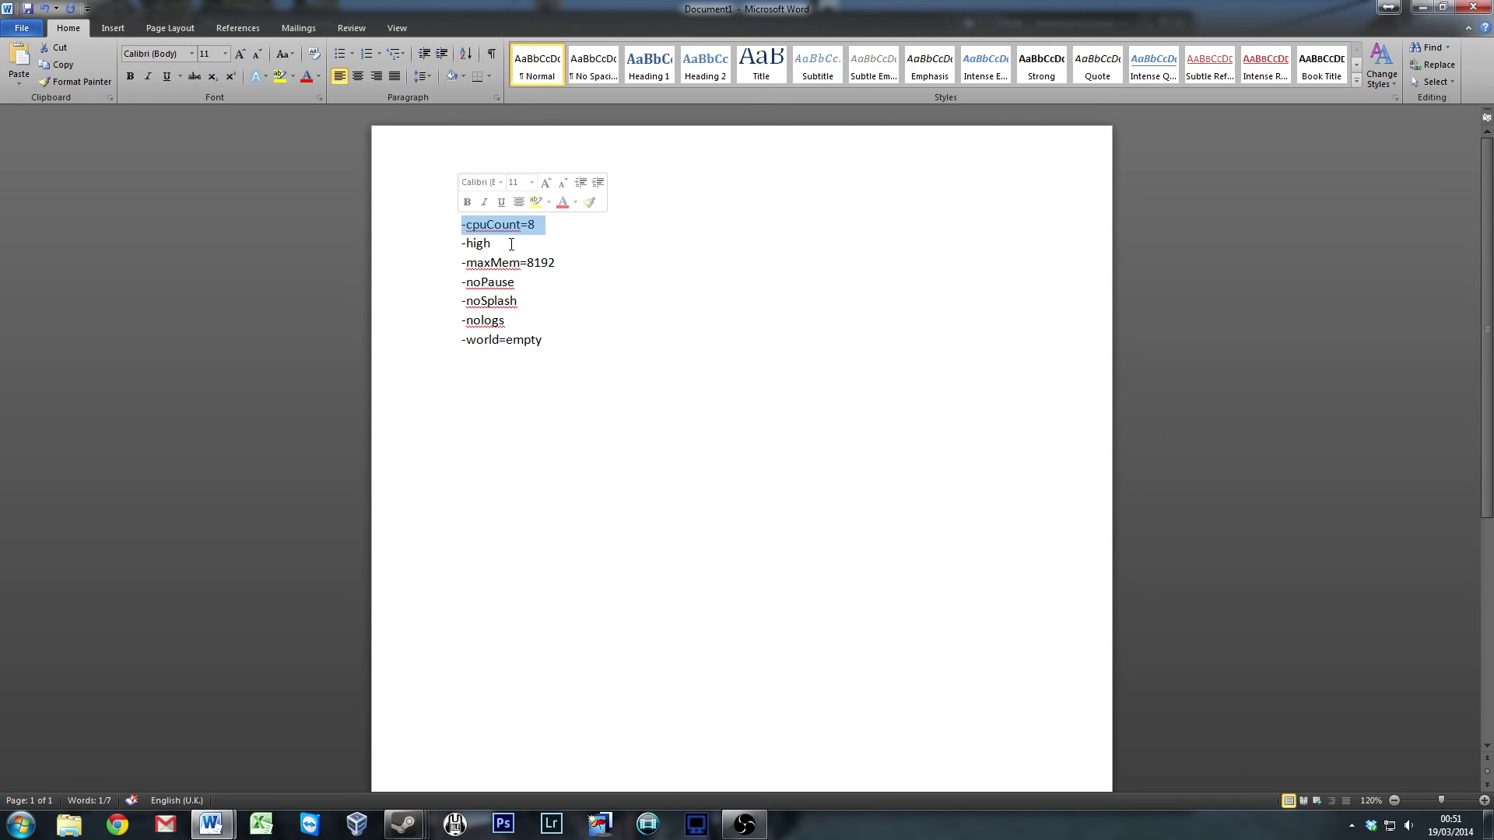
{"action": "left_click", "coordinate": [511, 244]}
{"action": "left_click_drag", "start_coordinate": [491, 244], "coordinate": [462, 244]}
{"action": "left_click", "coordinate": [491, 244]}
{"action": "left_click", "coordinate": [462, 244]}
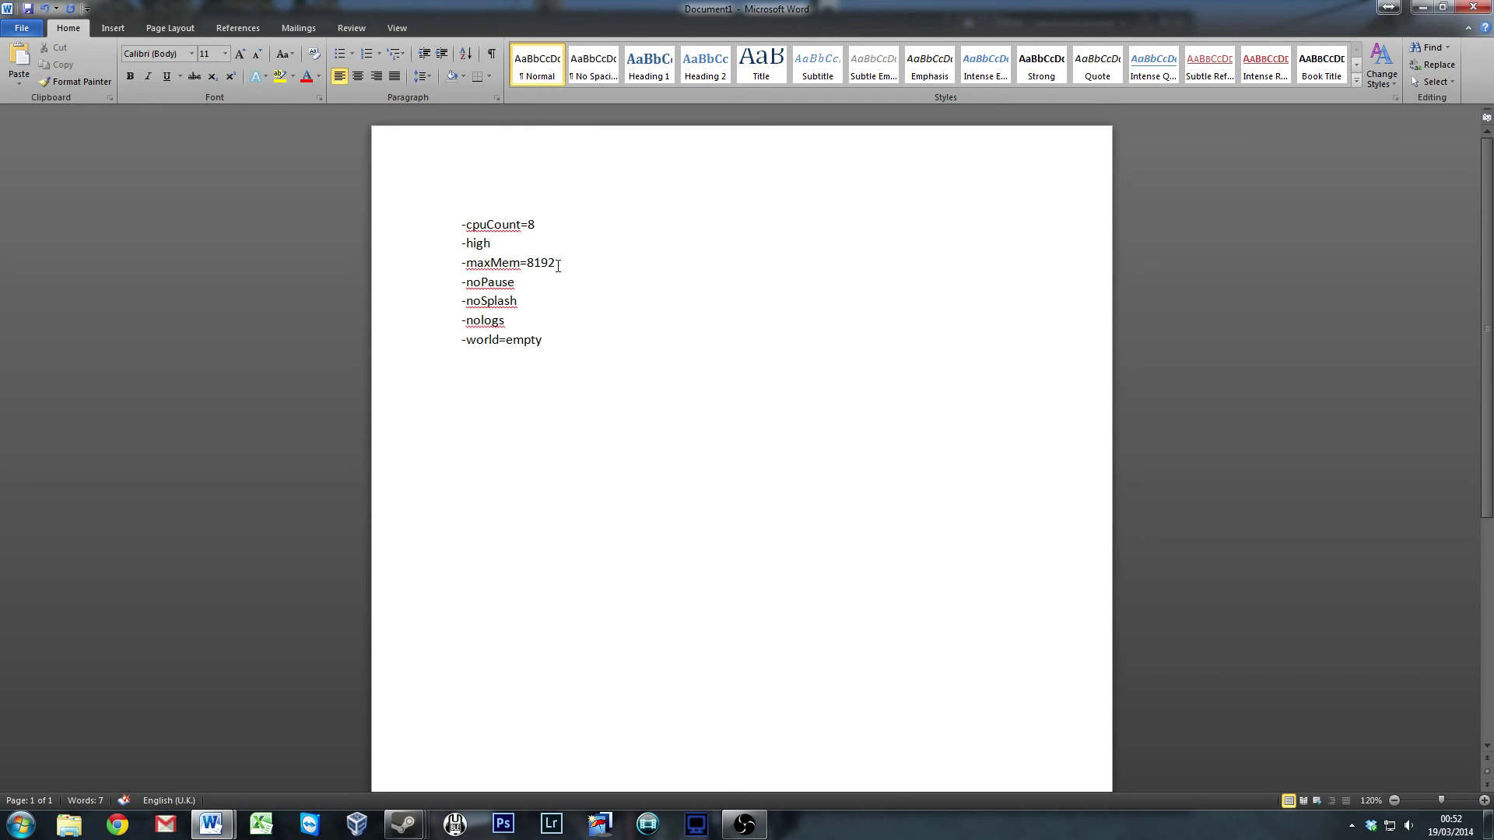
Examine the -maxMem=8192 launch parameter and its memory value in the list
{"action": "left_click_drag", "start_coordinate": [562, 264], "coordinate": [464, 267]}
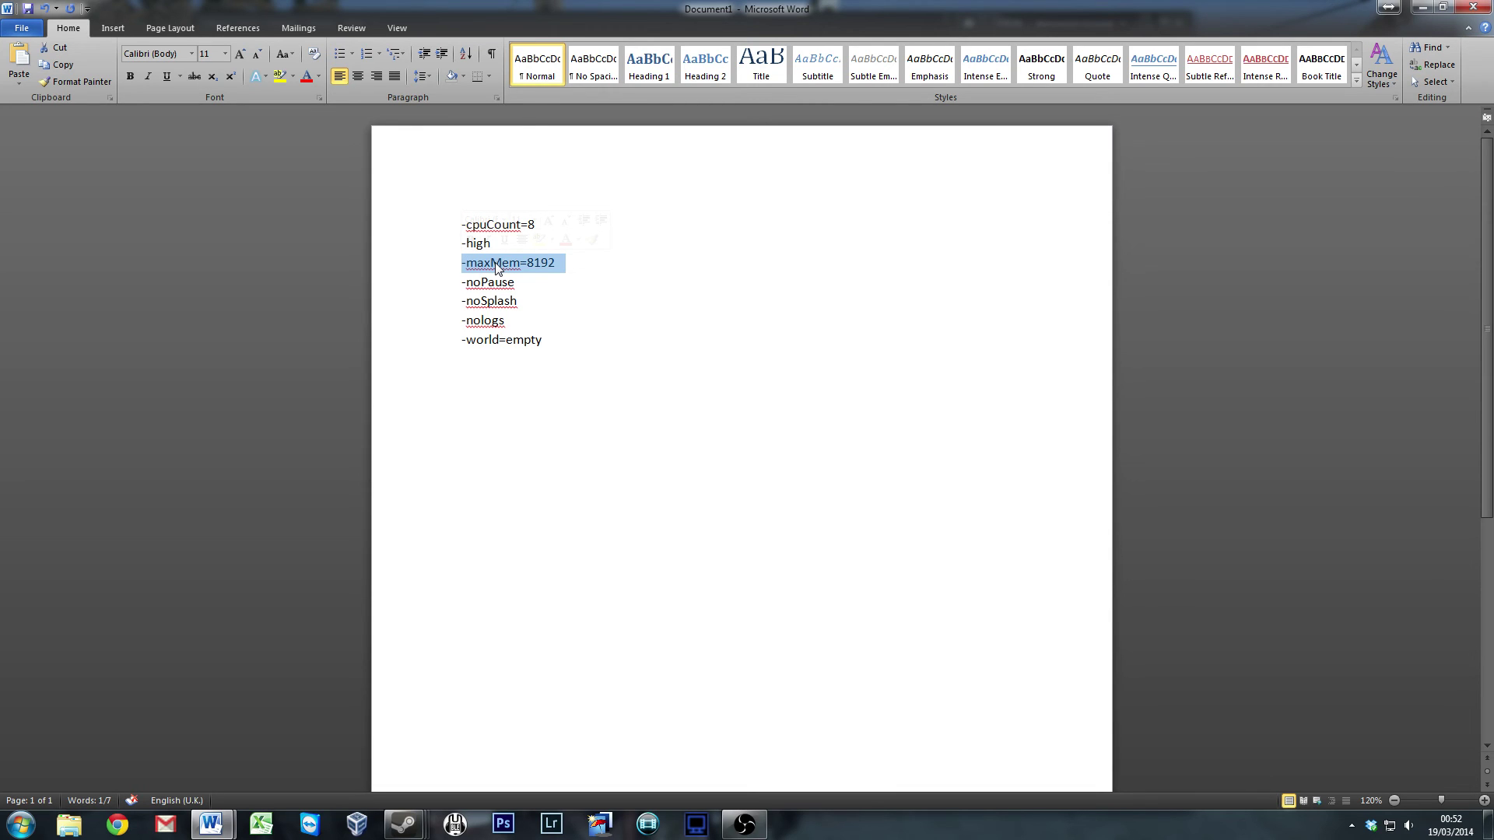
{"action": "left_click", "coordinate": [556, 263]}
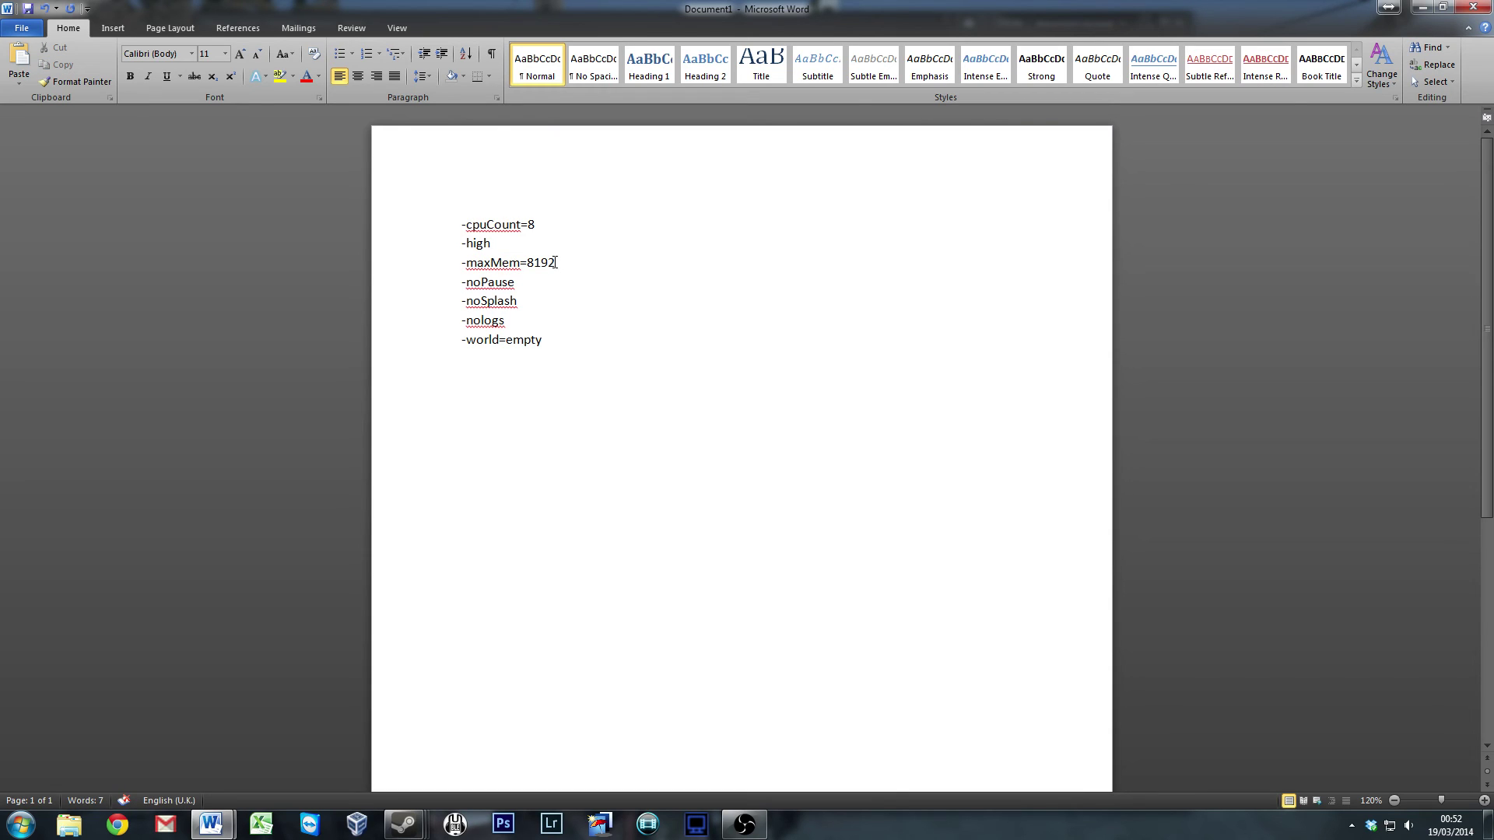
{"action": "mouse_move", "coordinate": [556, 262]}
{"action": "left_mouse_down"}
{"action": "mouse_move", "coordinate": [462, 263]}
{"action": "mouse_move", "coordinate": [531, 262]}
{"action": "left_mouse_up"}
{"action": "left_click", "coordinate": [463, 263]}
{"action": "left_click", "coordinate": [549, 263]}
Examine the -noPause, -noSplash, -nologs and -world=empty parameters, and review the full parameter list down from -cpuCount=8
{"action": "left_click_drag", "start_coordinate": [525, 282], "coordinate": [458, 286]}
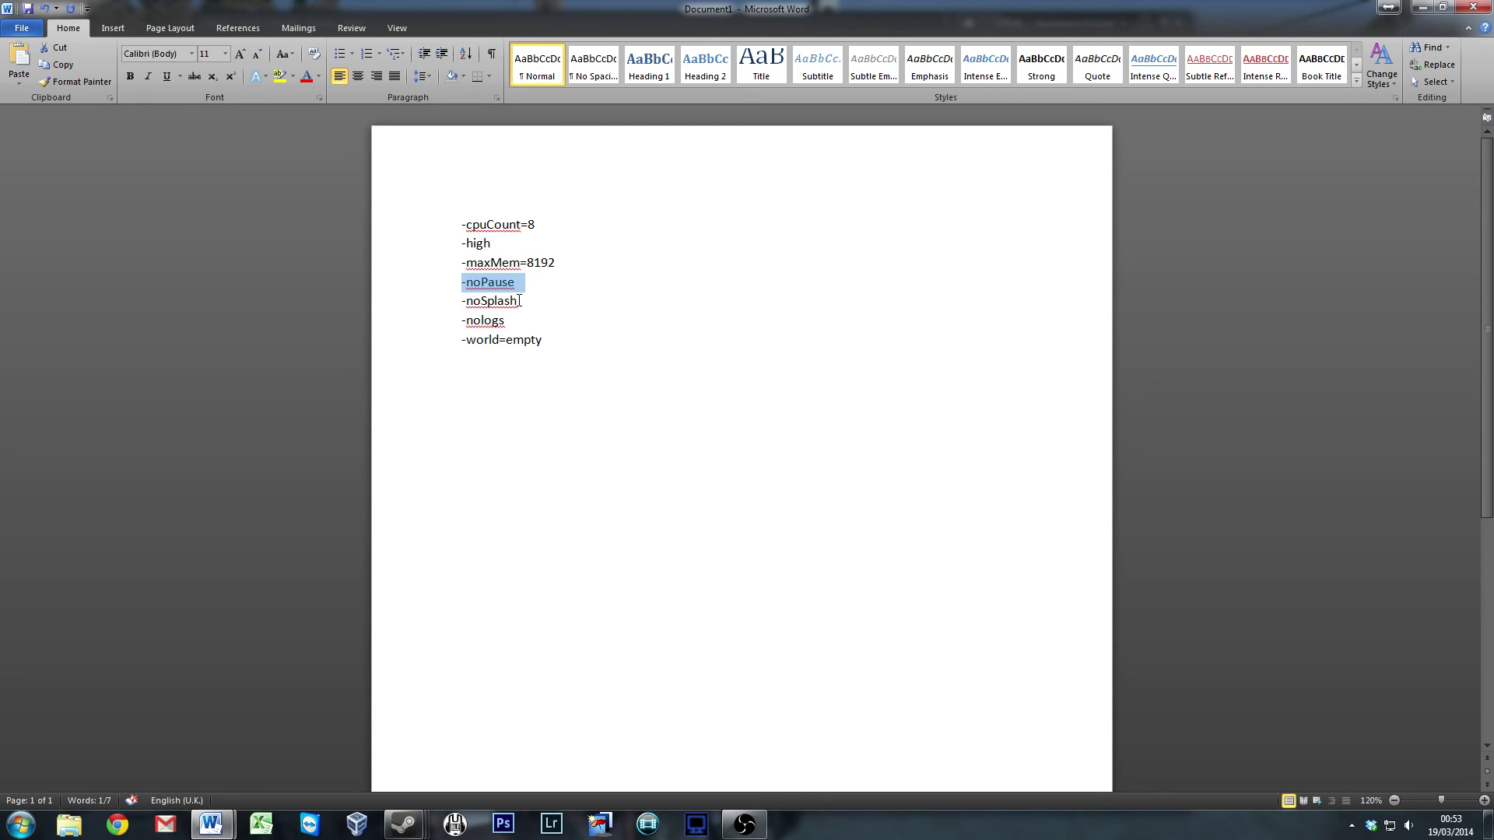
{"action": "left_click_drag", "start_coordinate": [518, 301], "coordinate": [461, 301]}
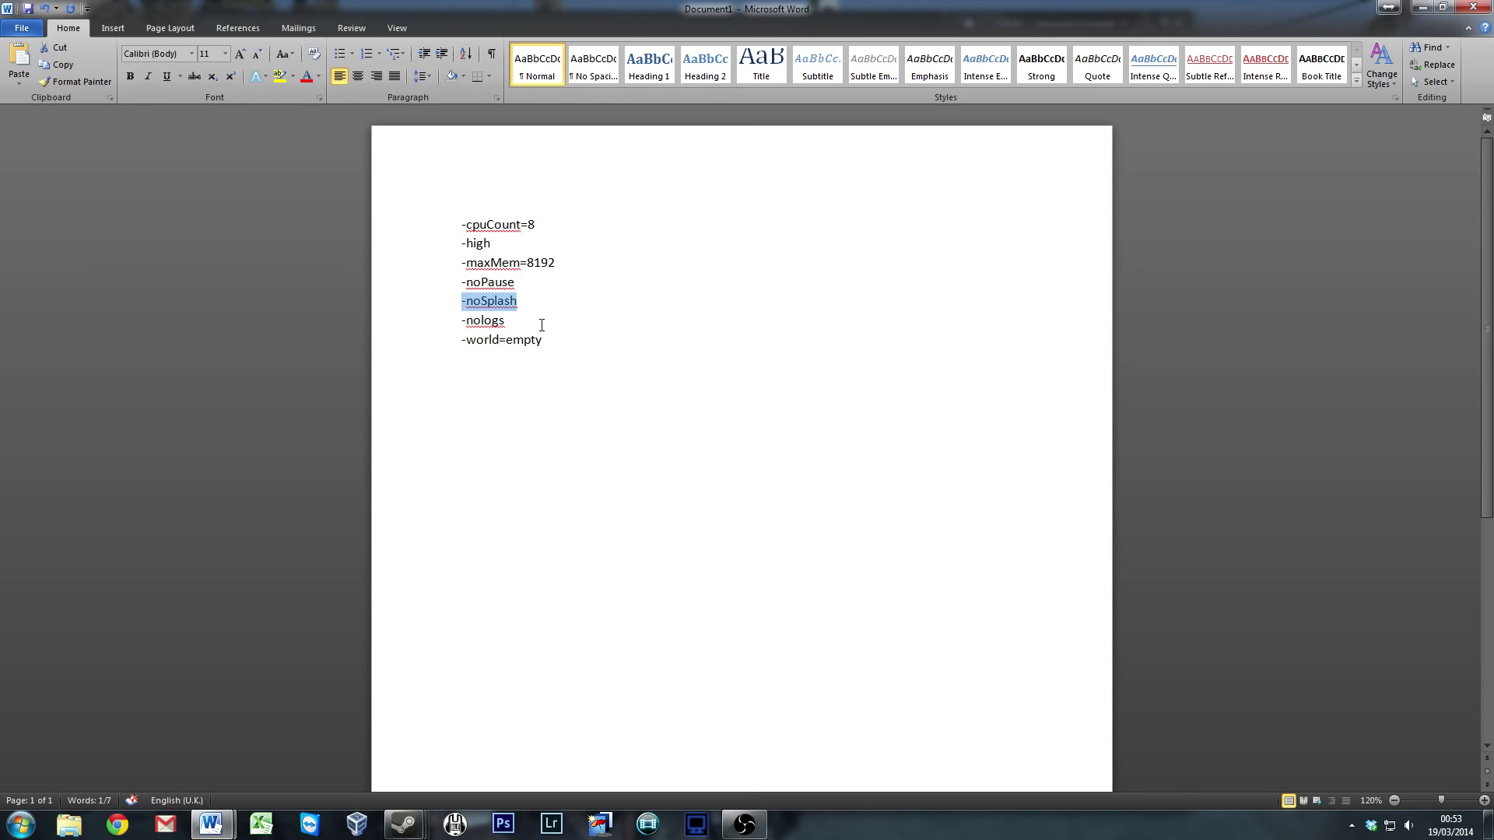
{"action": "triple_click", "coordinate": [473, 323]}
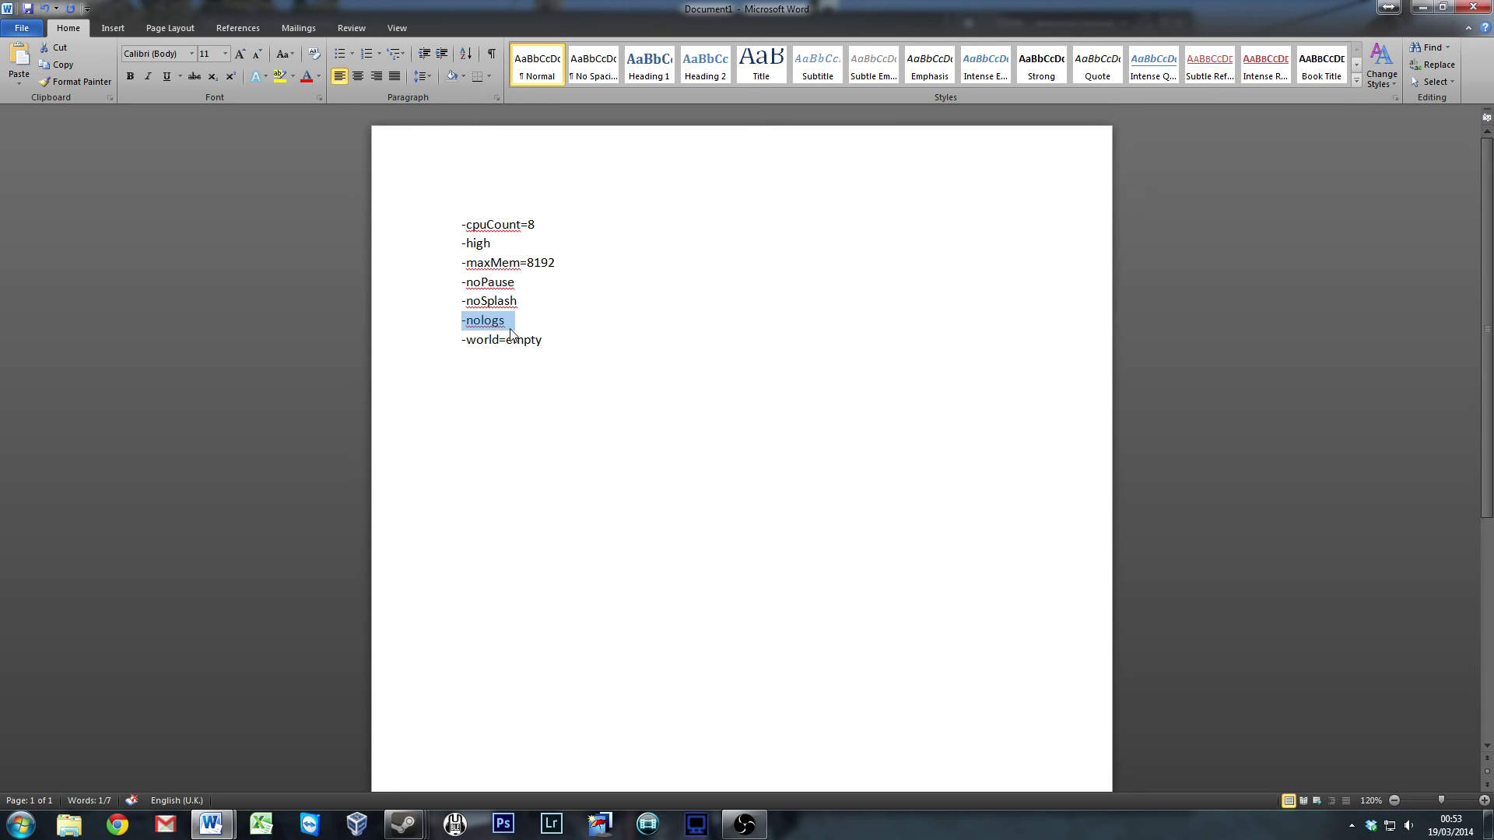
{"action": "left_click_drag", "start_coordinate": [547, 340], "coordinate": [463, 339]}
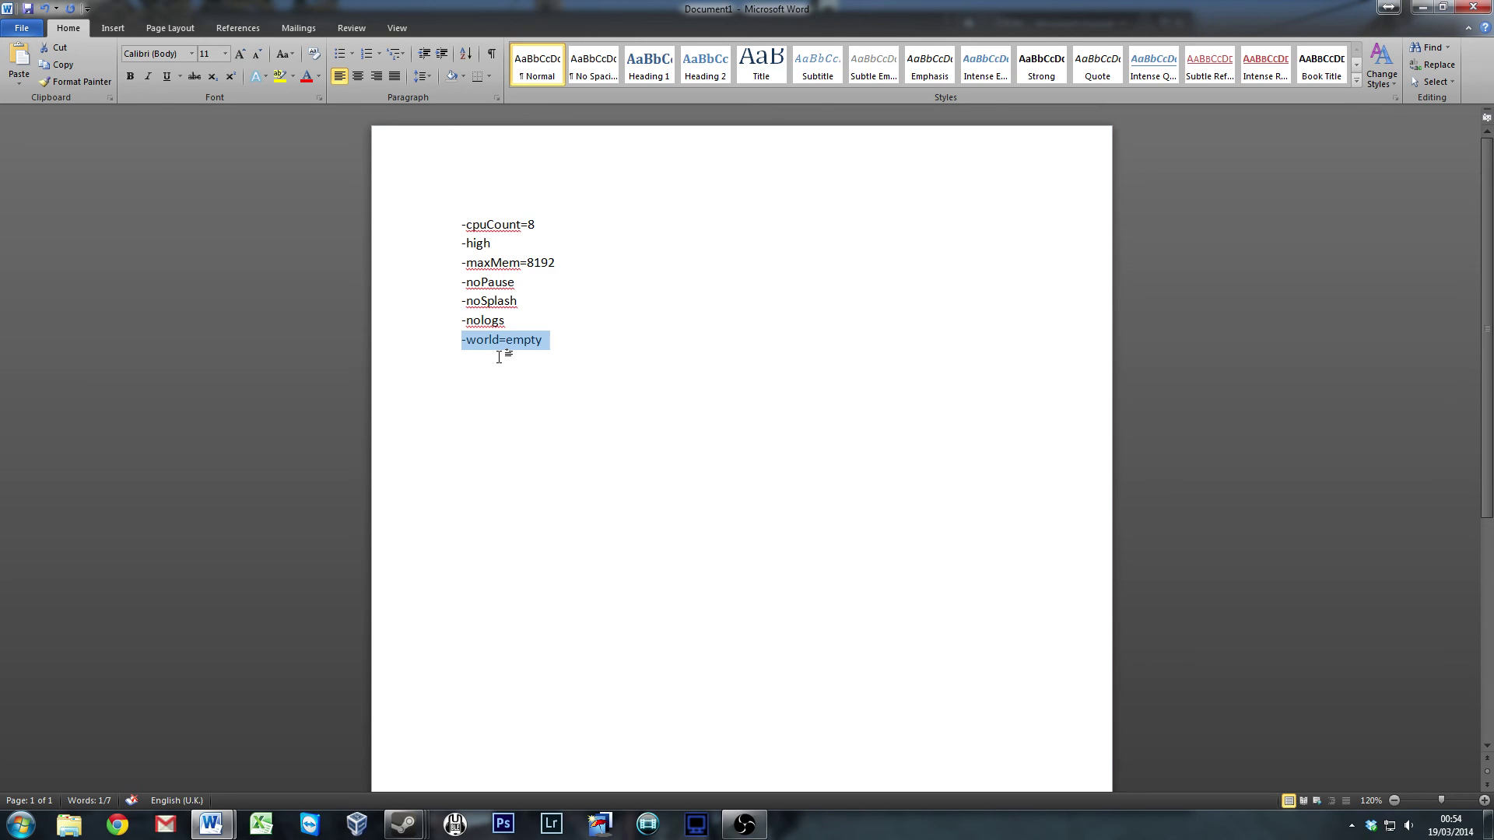
{"action": "left_click", "coordinate": [543, 339]}
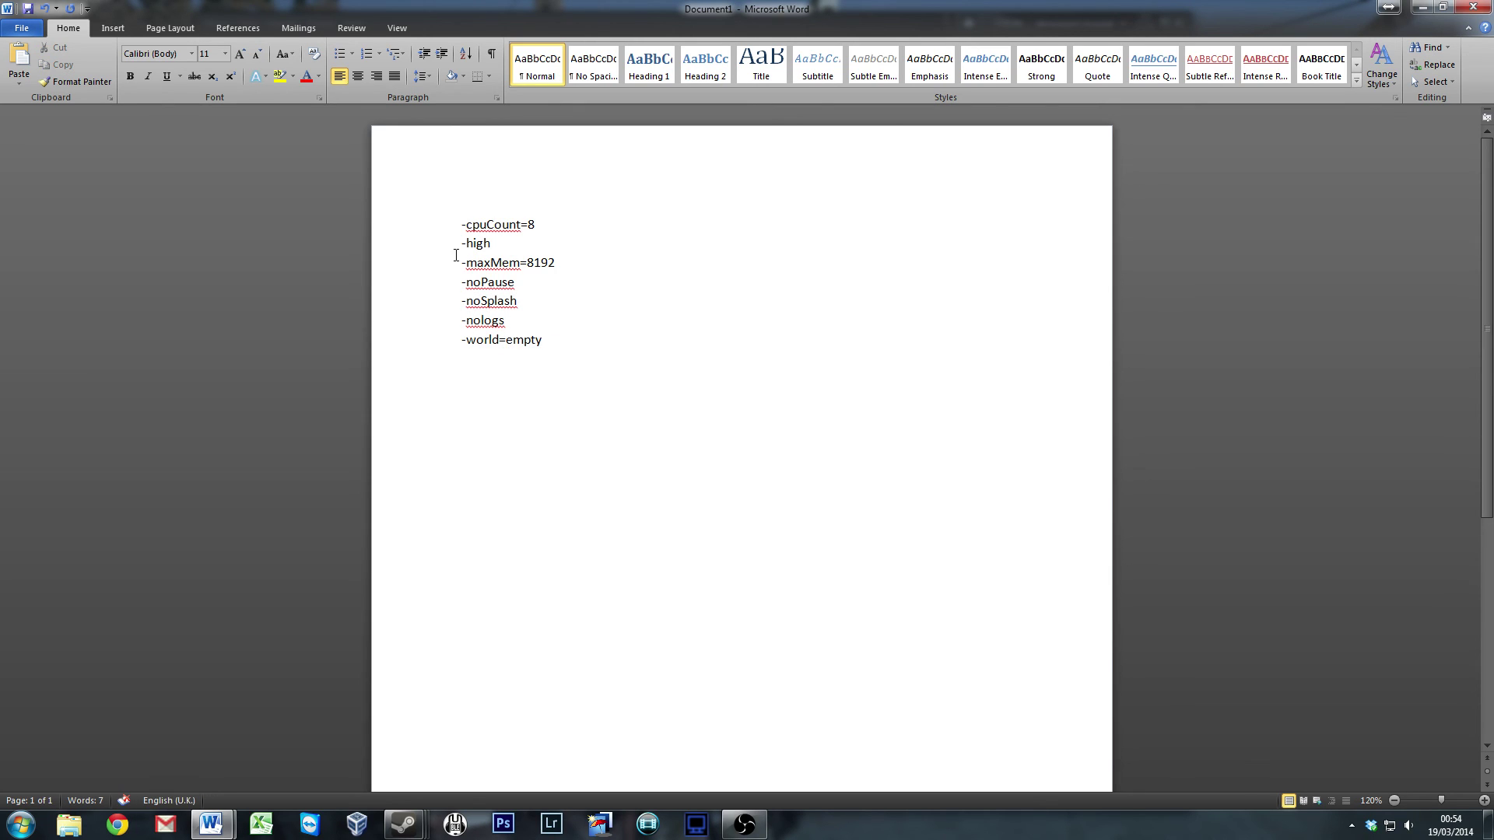
{"action": "left_click_drag", "start_coordinate": [461, 225], "coordinate": [551, 340]}
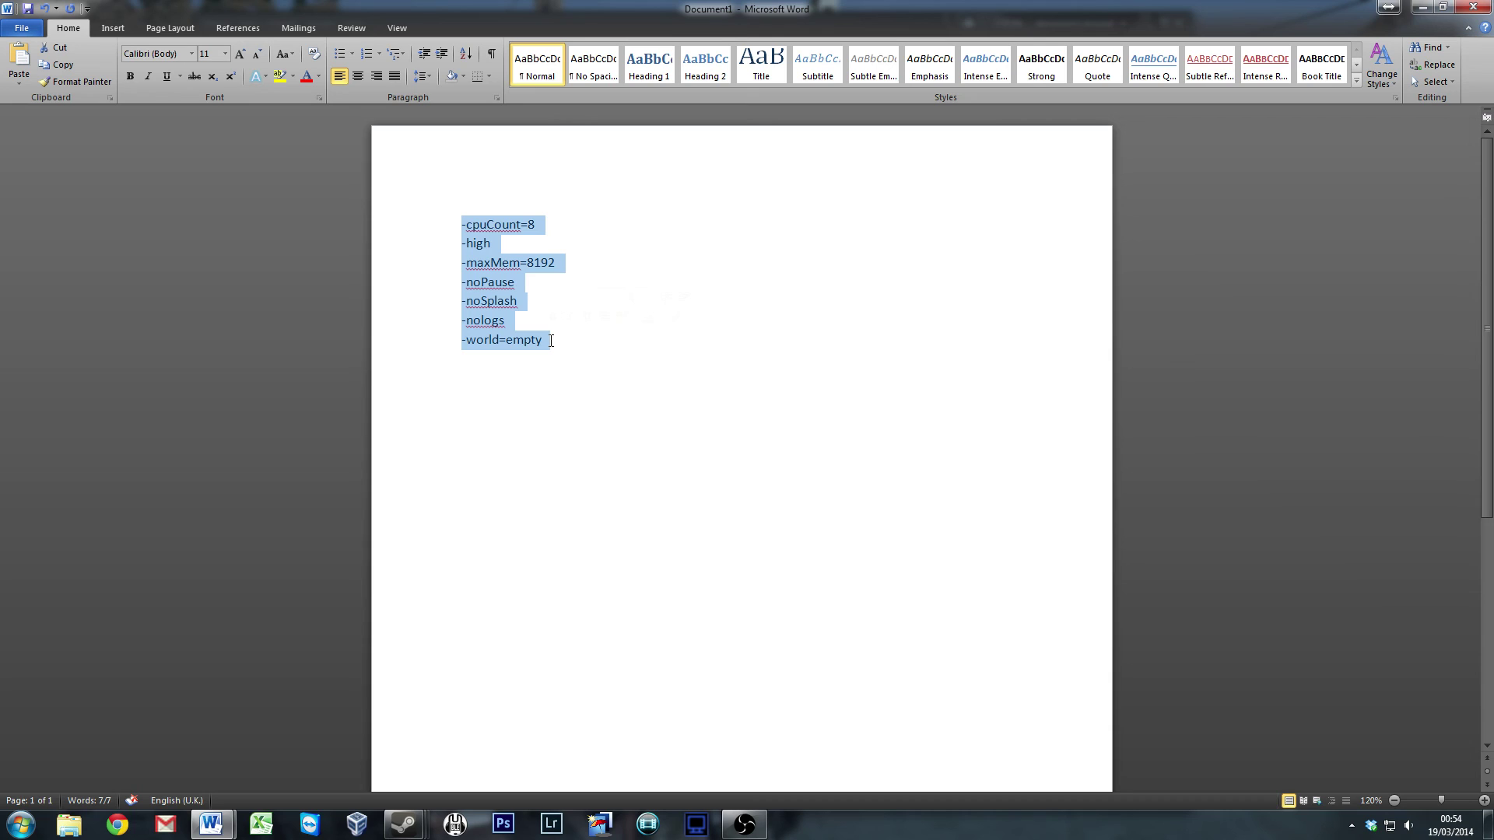
{"action": "left_click", "coordinate": [551, 340]}
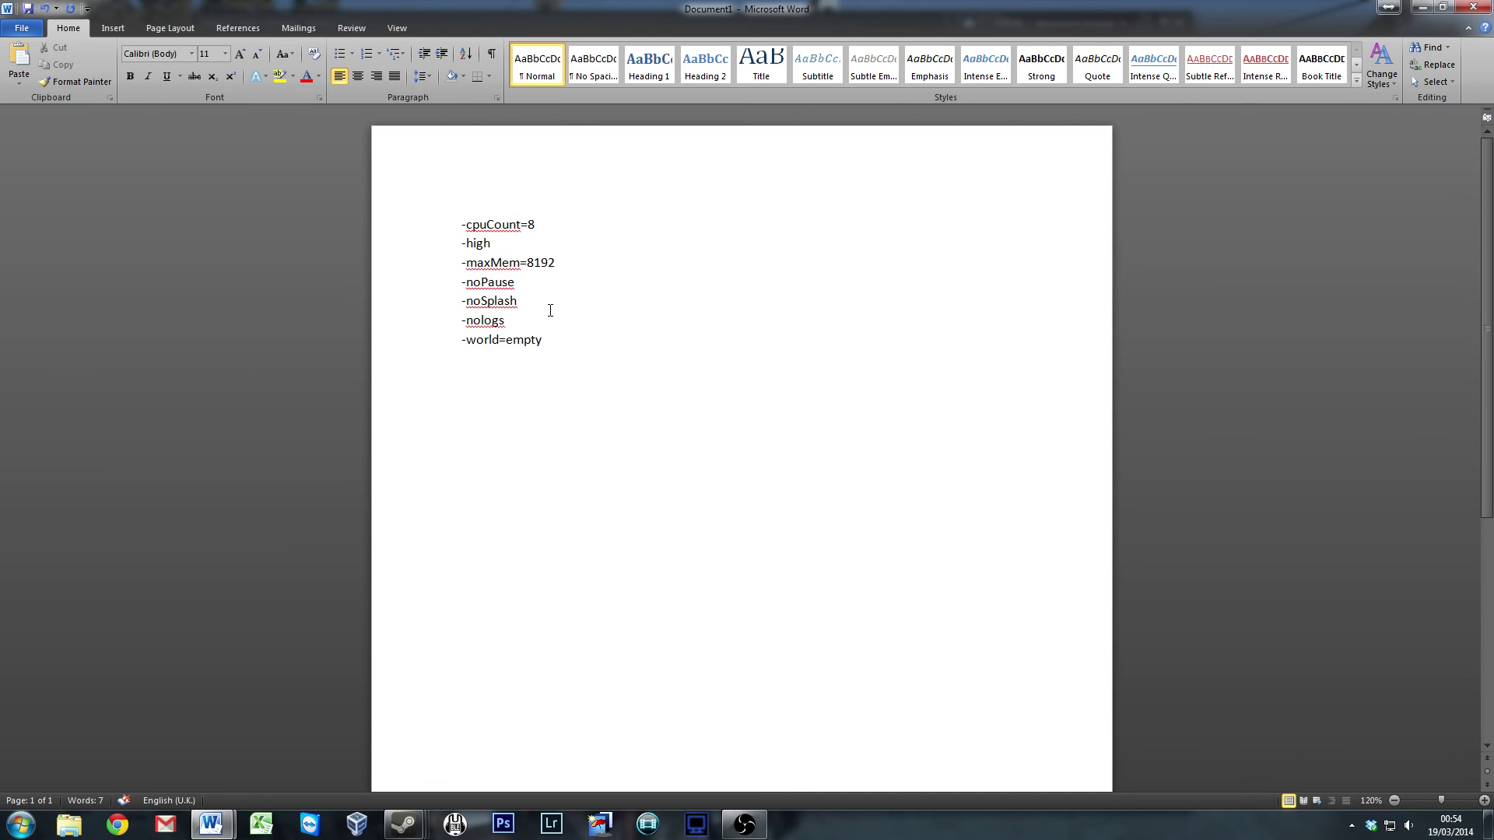
{"action": "left_click_drag", "start_coordinate": [462, 223], "coordinate": [542, 233]}
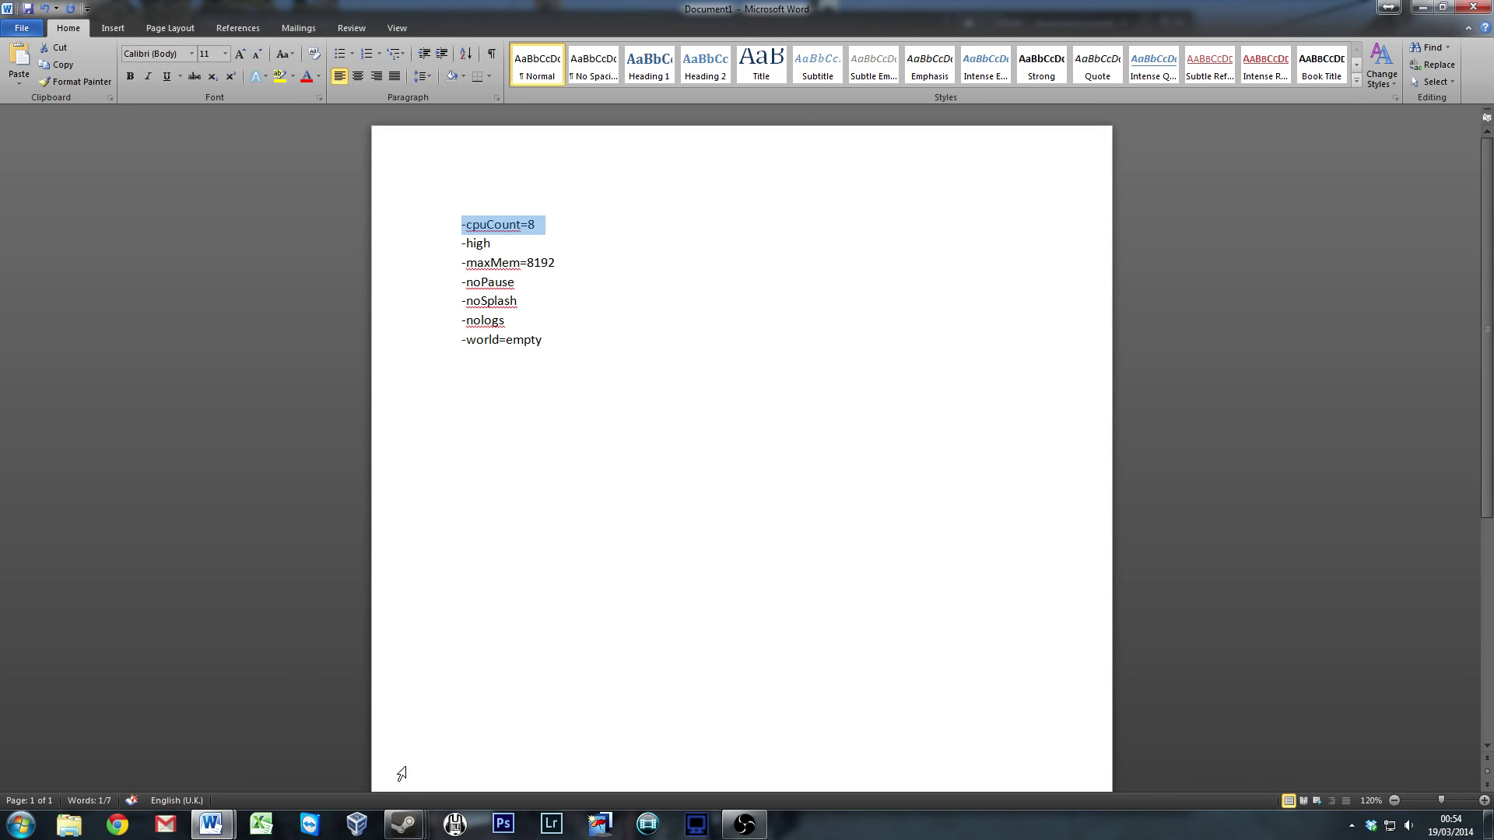
Return to Steam from Word and accept the launch options for Arma 3
{"action": "left_click", "coordinate": [1427, 7]}
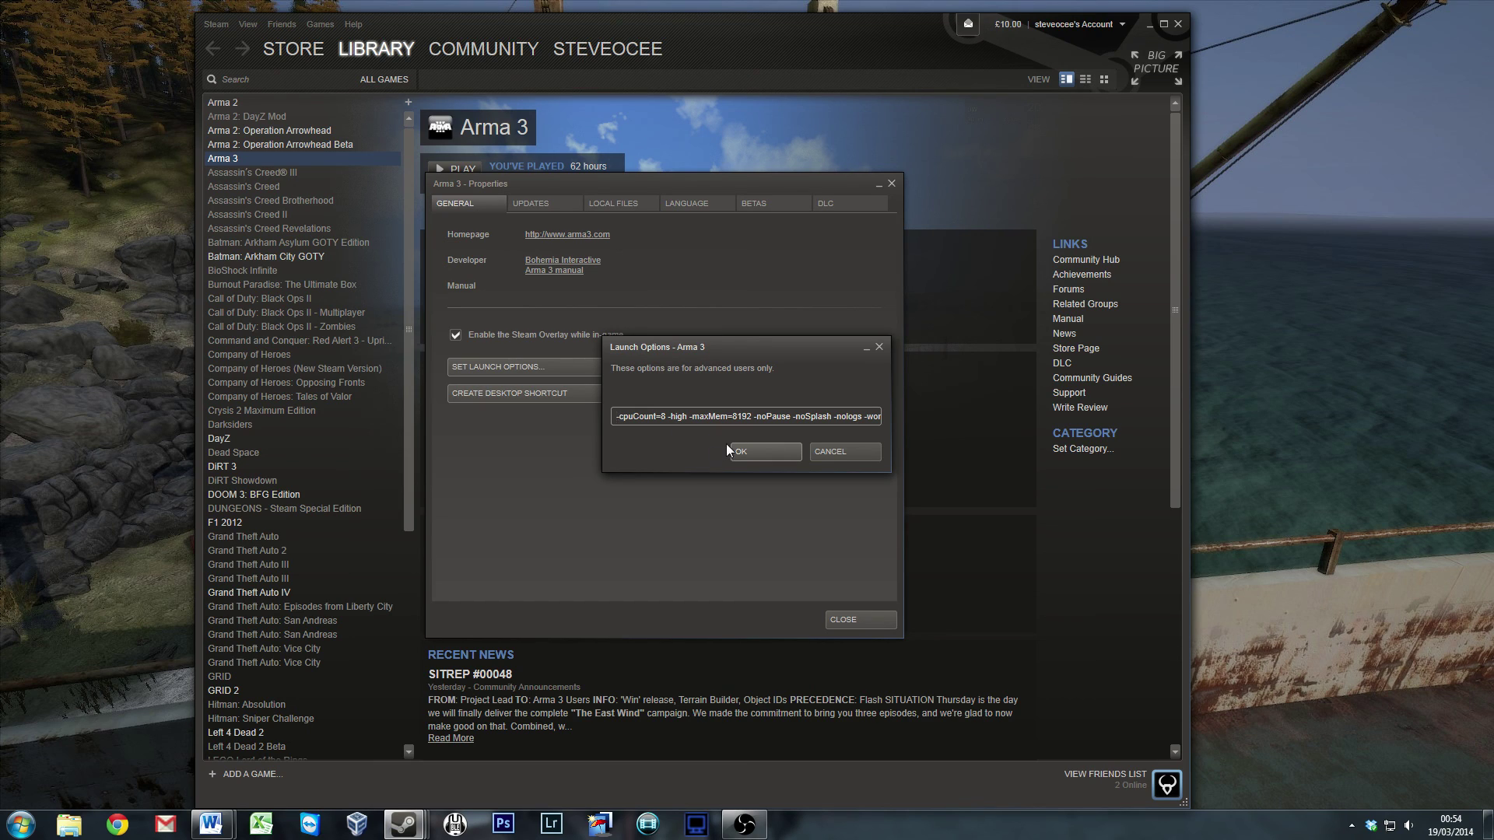
{"action": "left_click", "coordinate": [777, 450]}
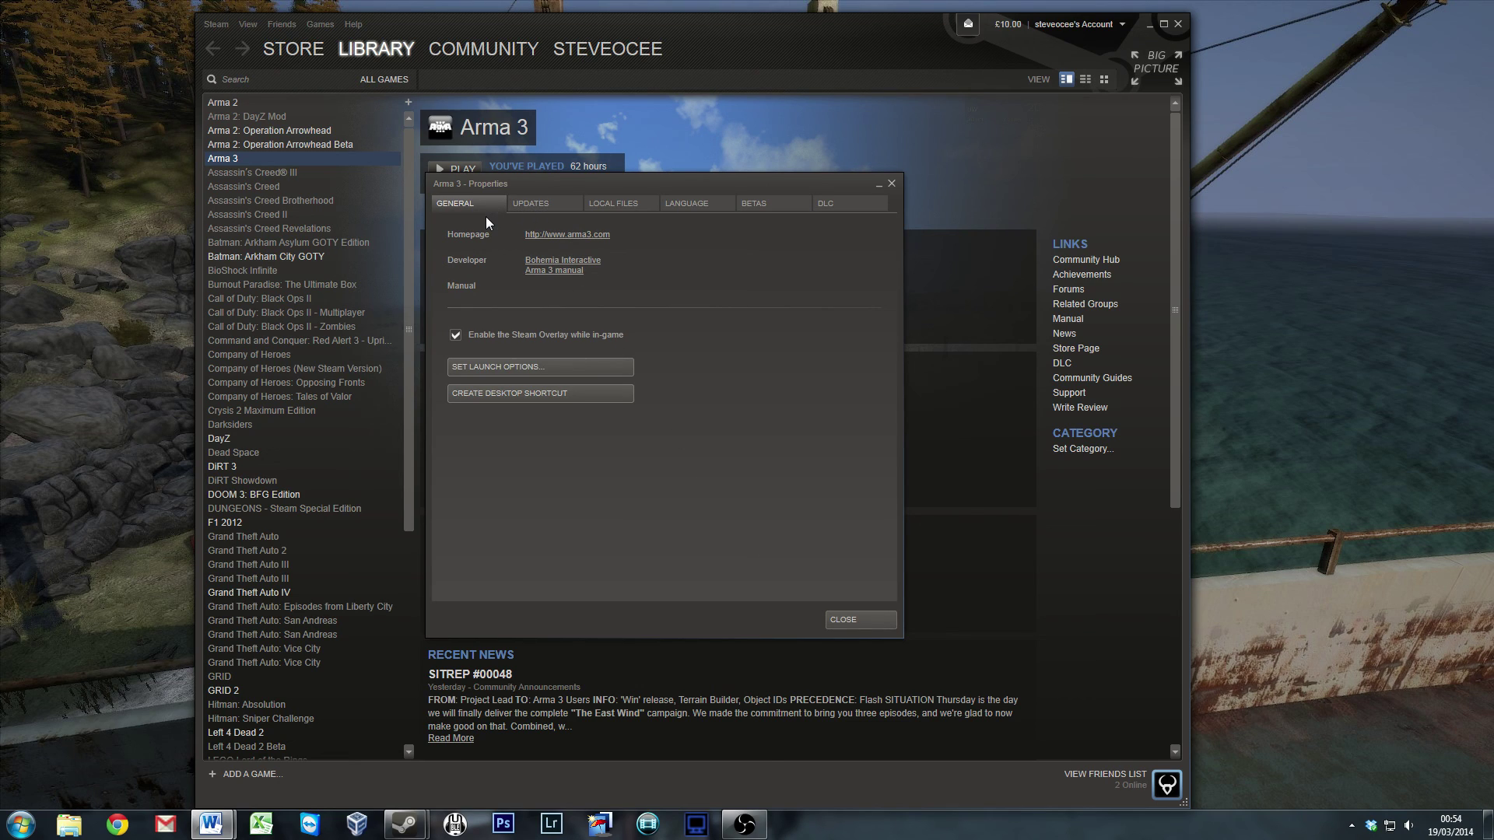
Look at the local files options of Arma 3, including game cache verification, and put the properties and Steam windows away
{"action": "left_click", "coordinate": [619, 209]}
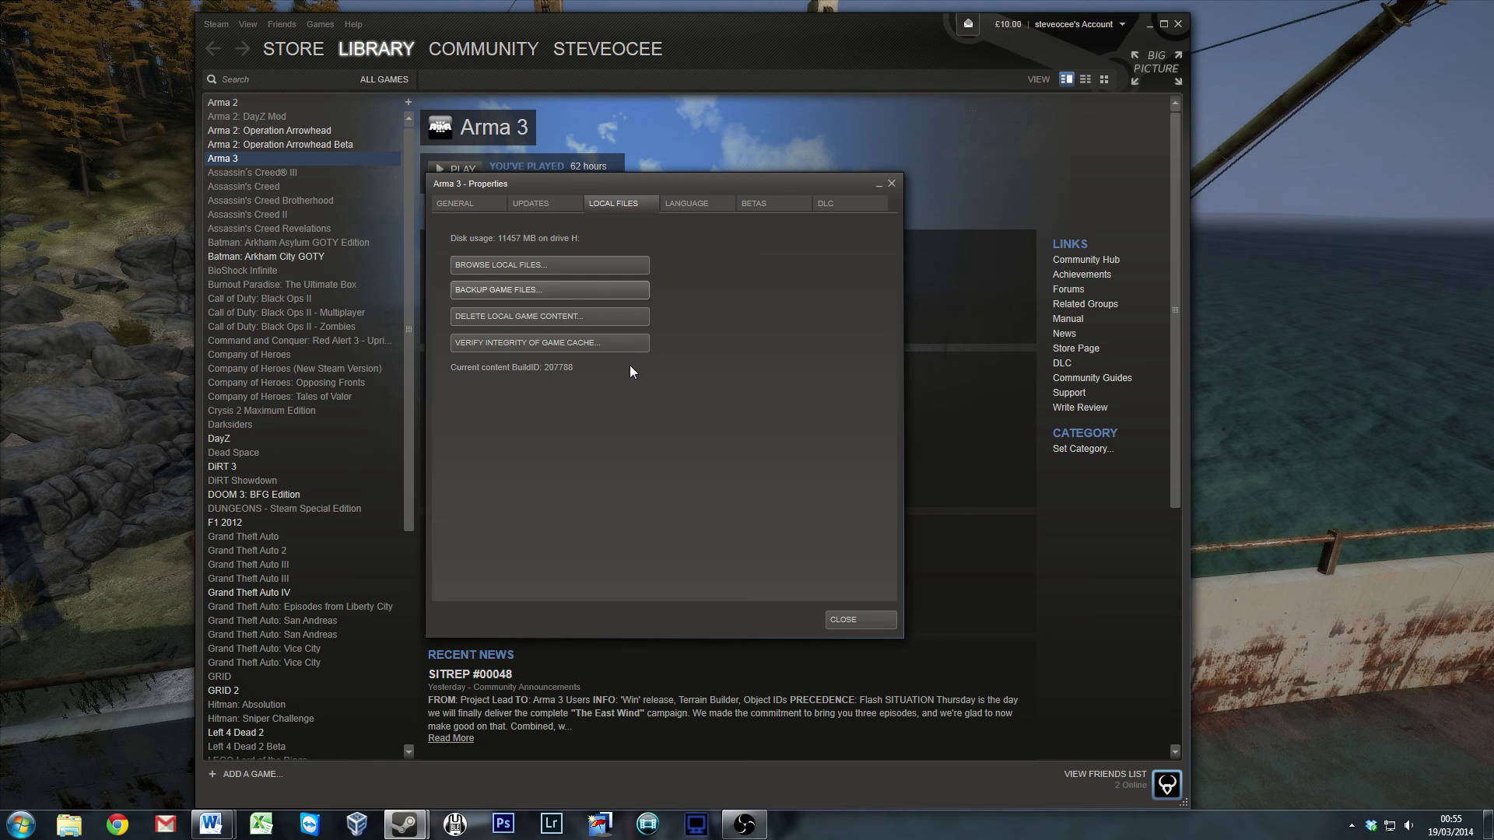
{"action": "left_click", "coordinate": [871, 620]}
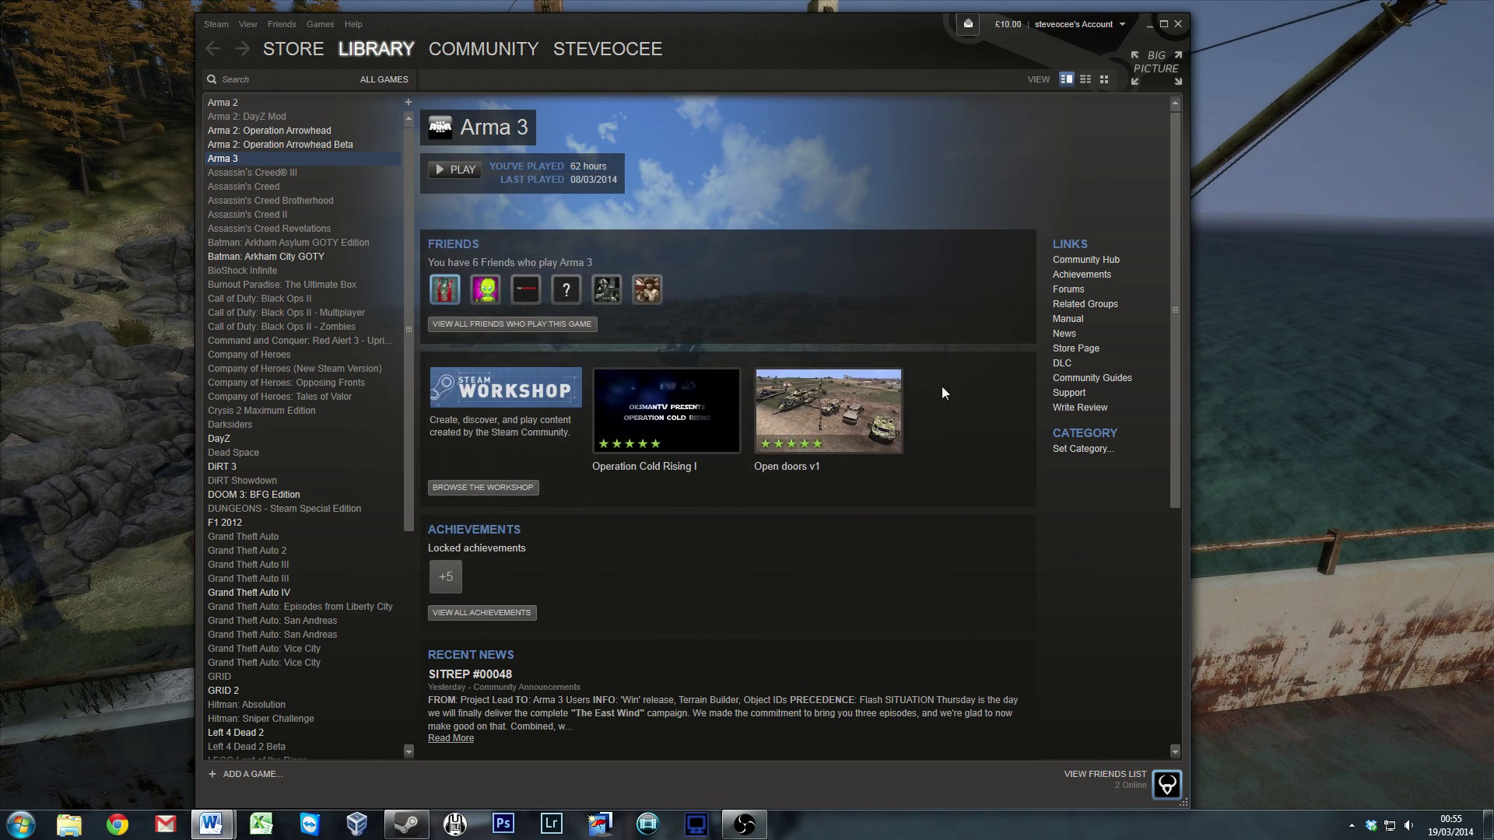
{"action": "left_click", "coordinate": [1148, 28]}
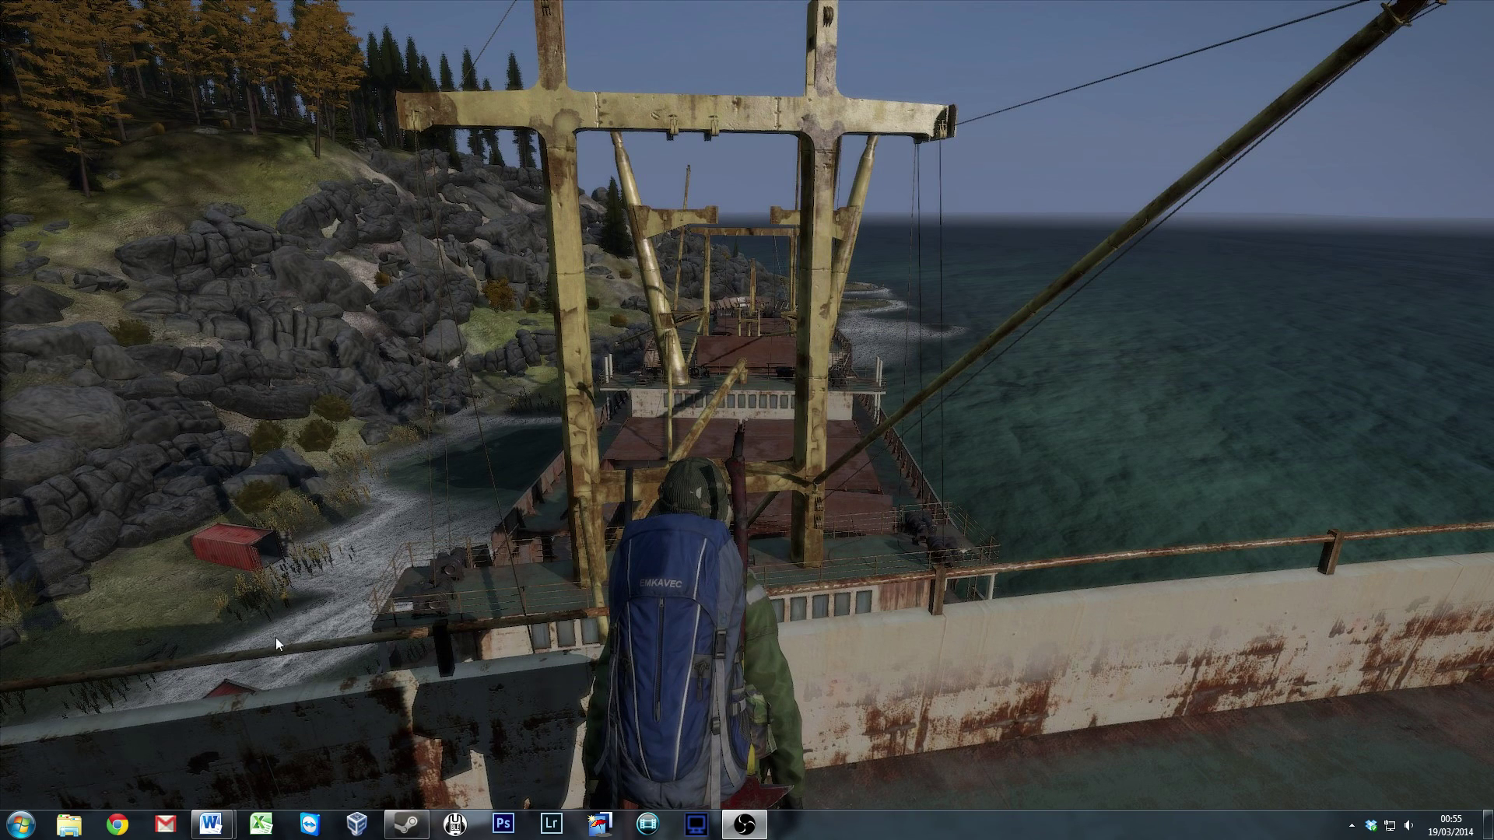
Search Windows for arma3.cfg and open the found file with Notepad
{"action": "left_click", "coordinate": [21, 826]}
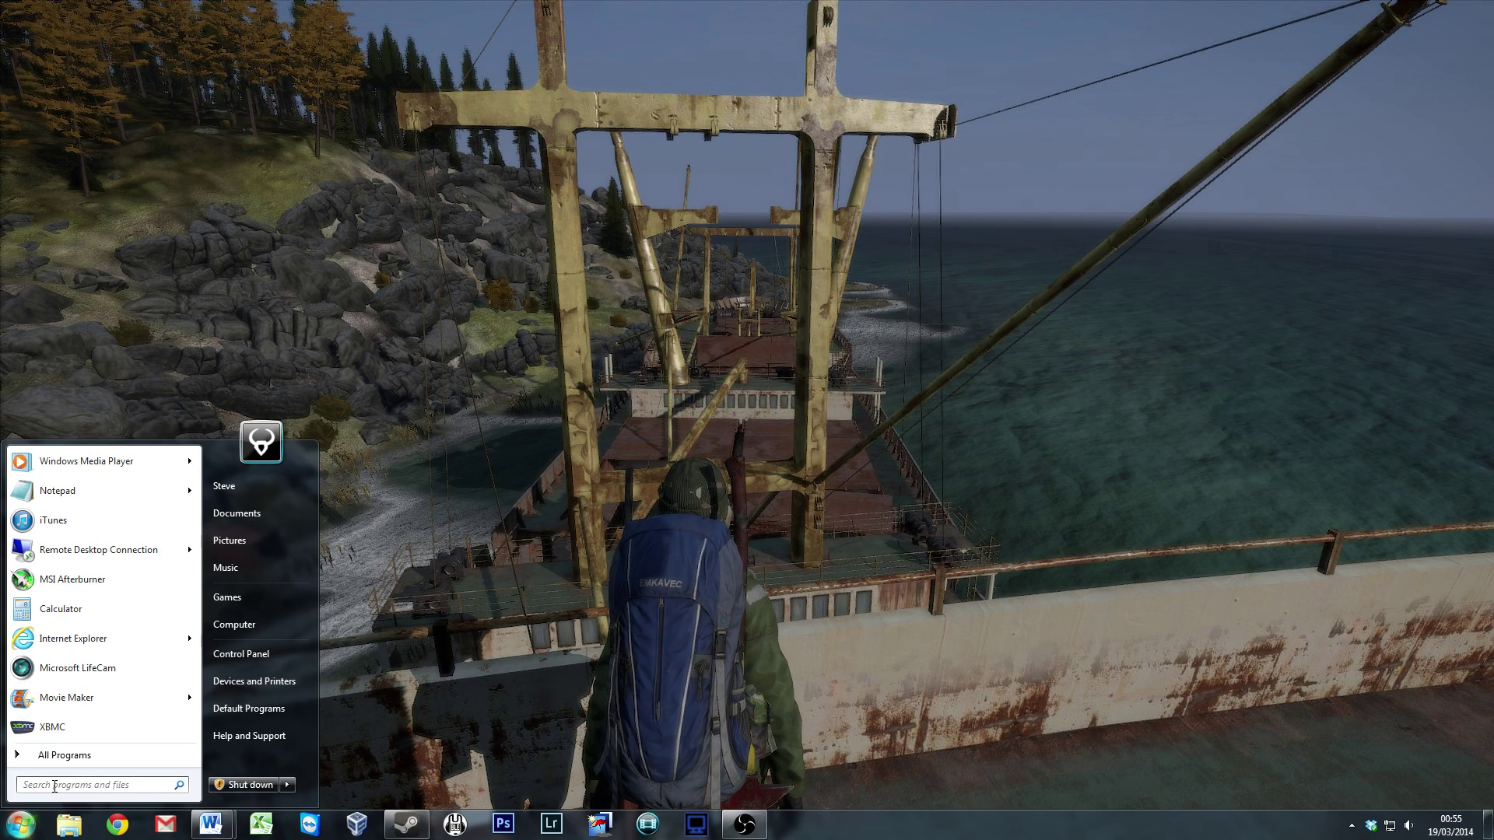
{"action": "type", "text": "arma3"}
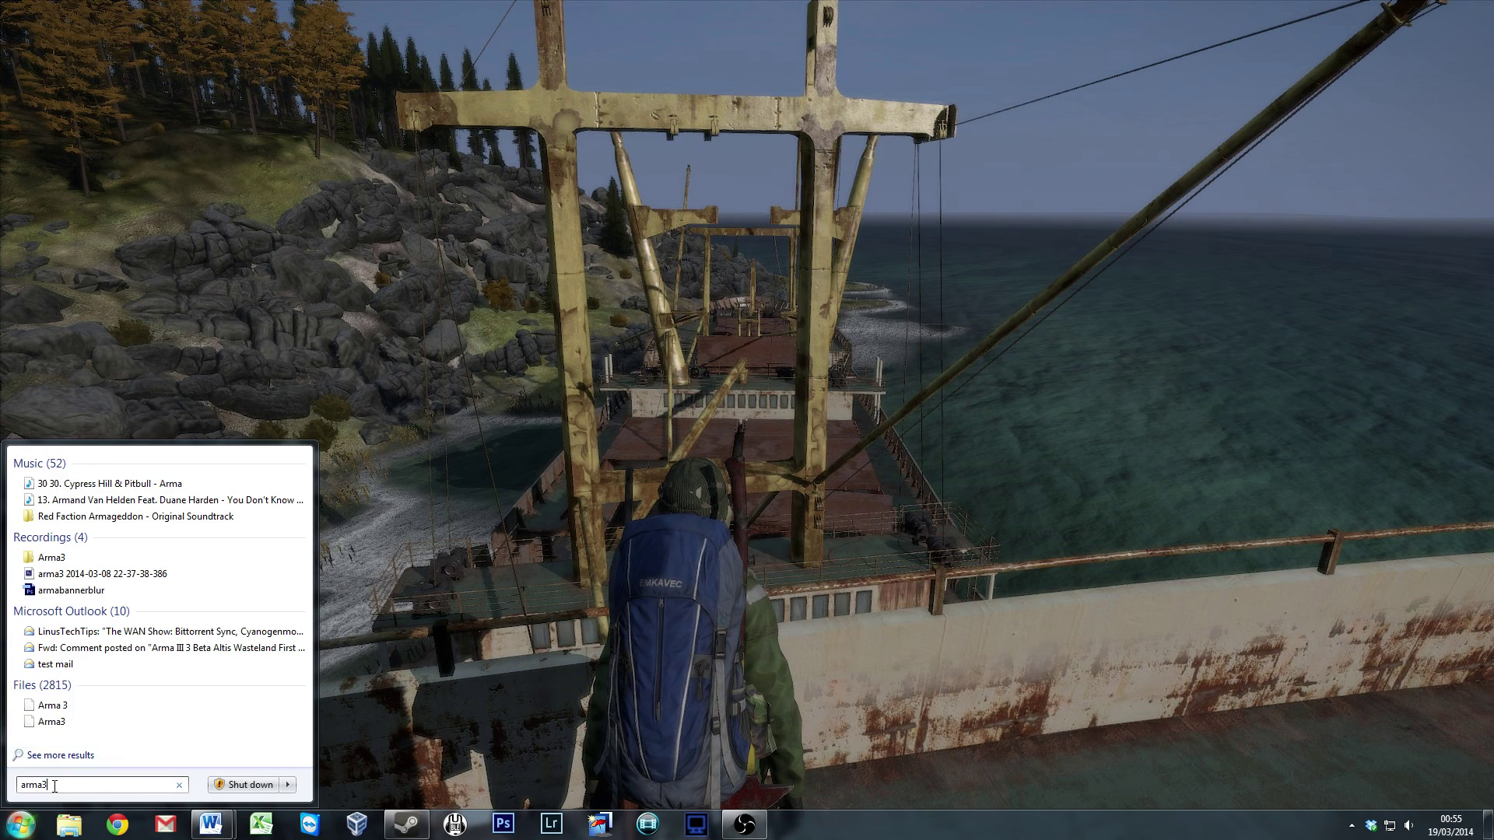
{"action": "type", "text": ".cfg"}
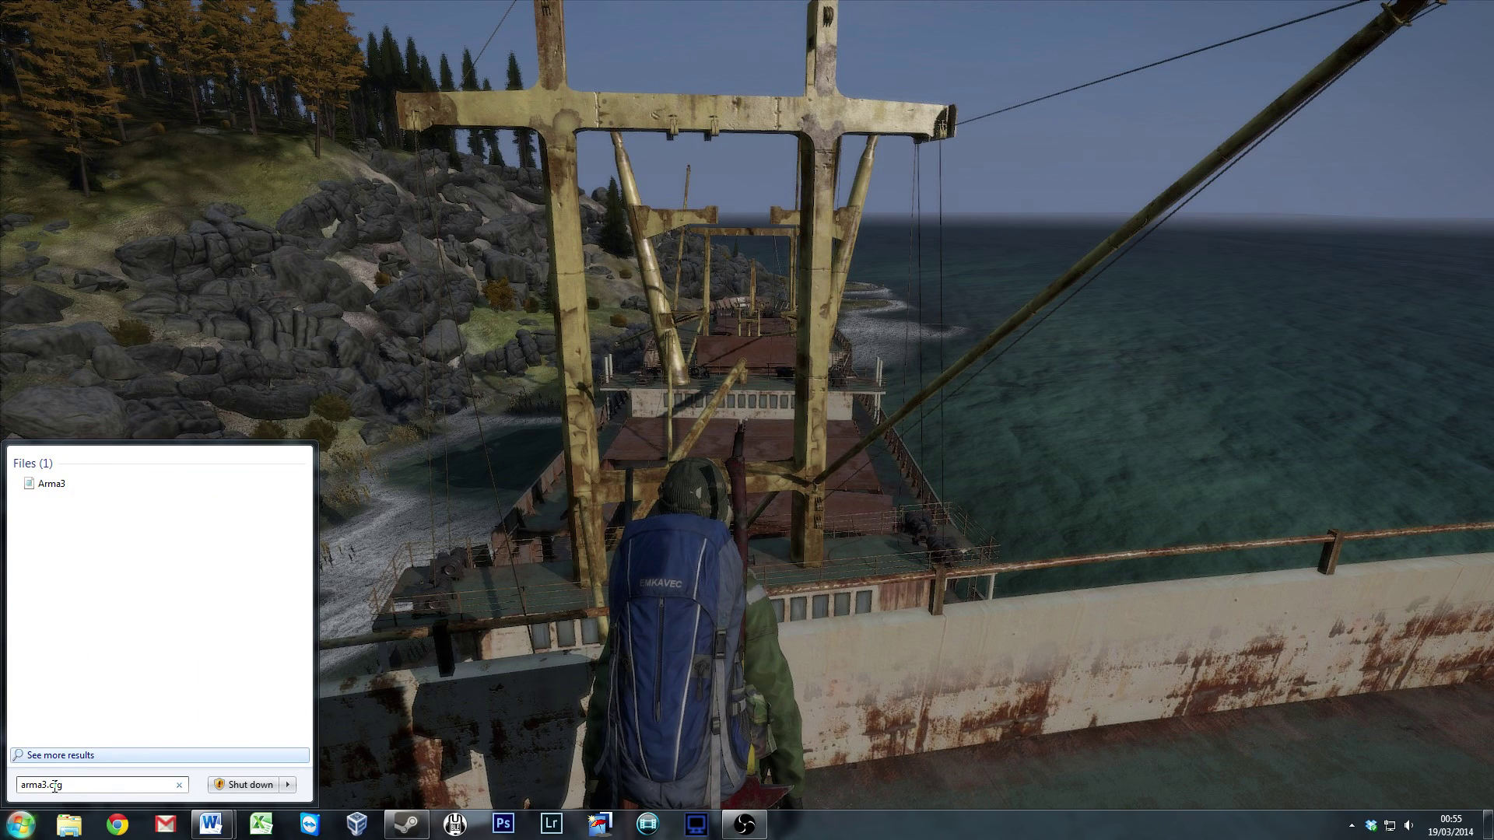
{"action": "right_click", "coordinate": [56, 484]}
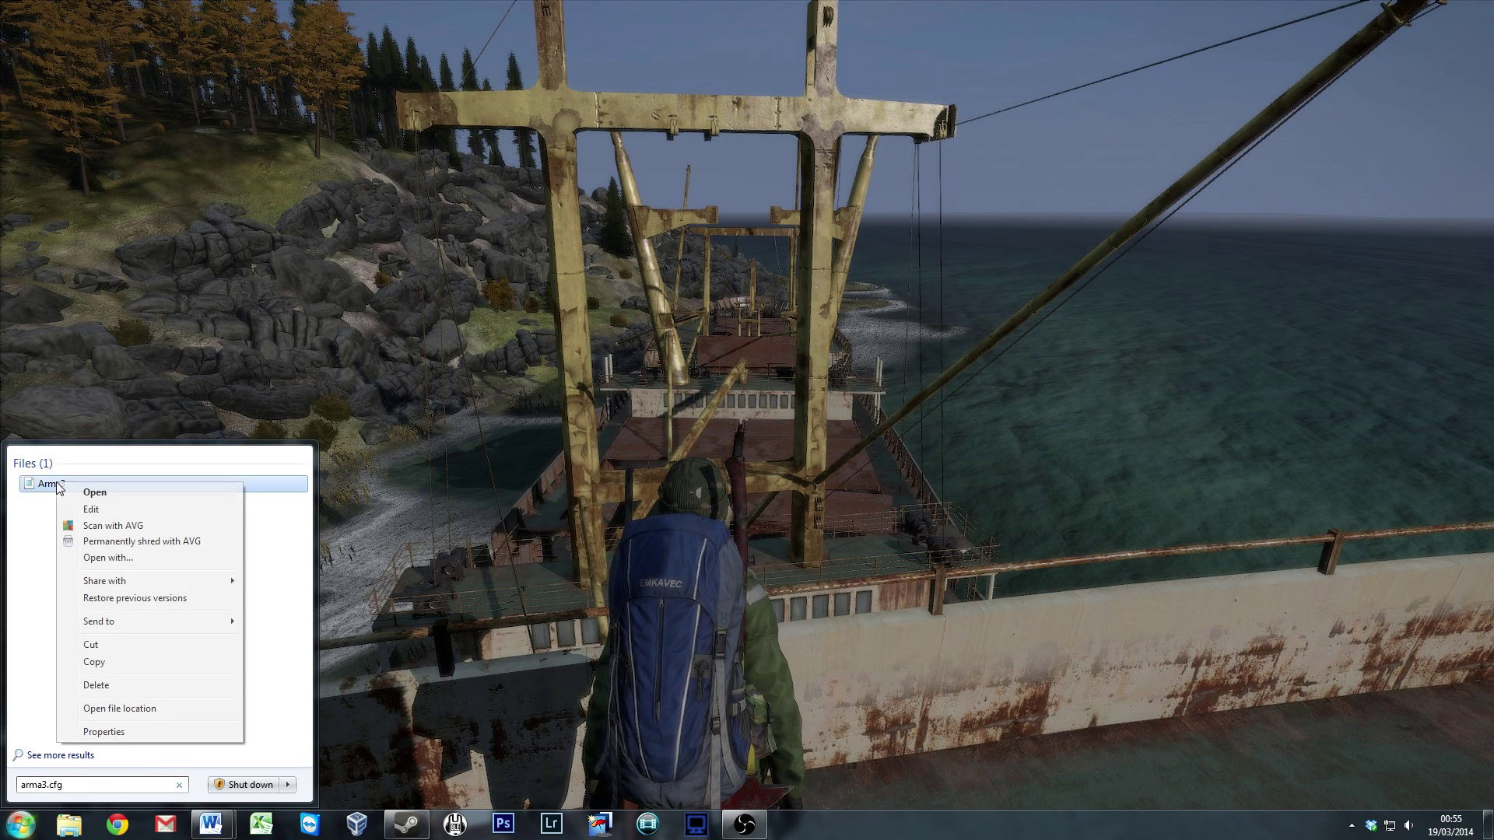
{"action": "left_click", "coordinate": [113, 557]}
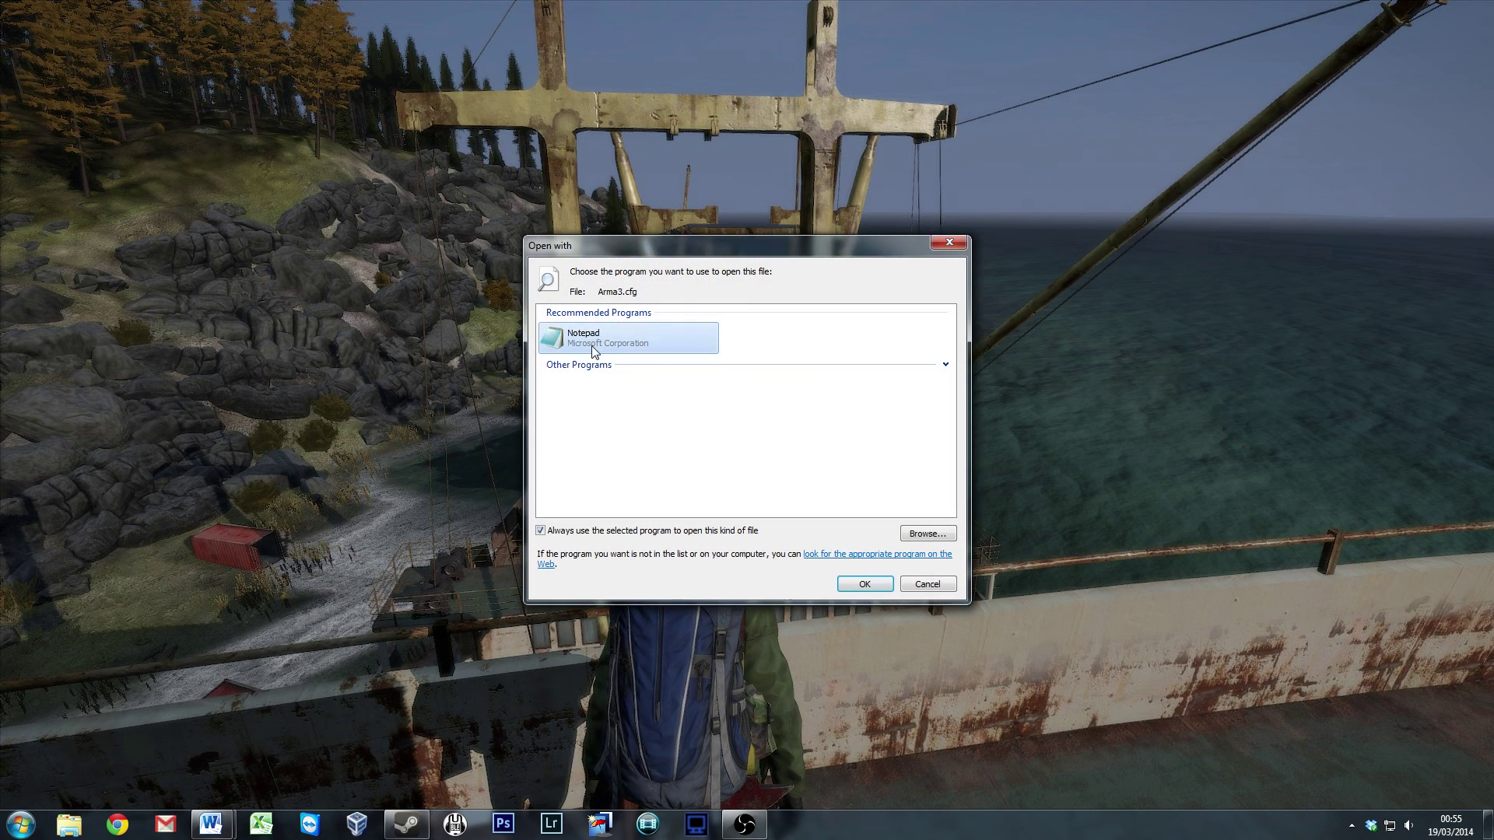
{"action": "left_click", "coordinate": [865, 586]}
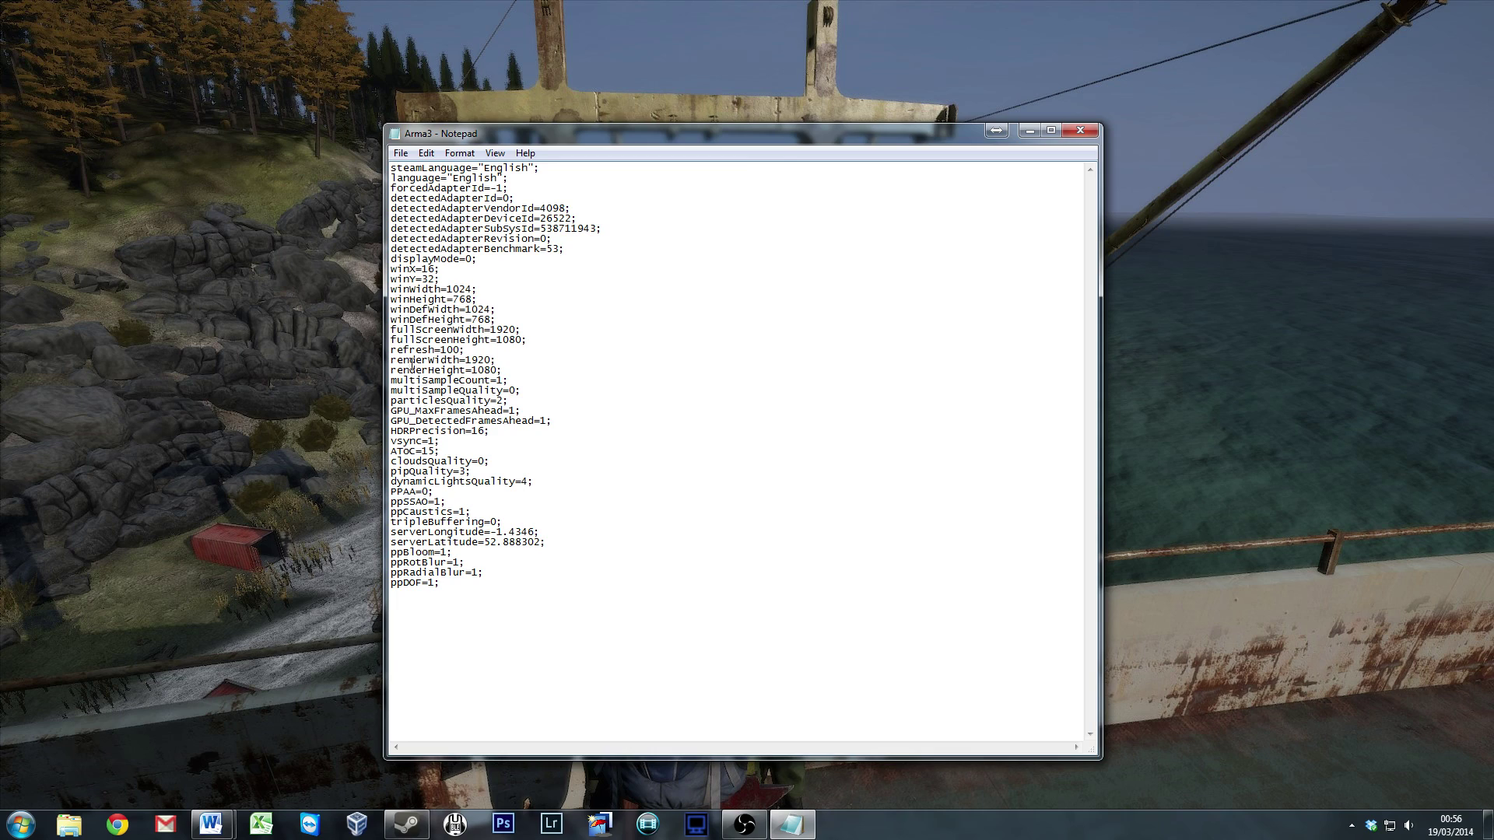
Highlight the GPU_MaxFramesAhead and GPU_DetectedFramesAhead lines in the configuration file to examine them
{"action": "left_click_drag", "start_coordinate": [392, 411], "coordinate": [538, 411]}
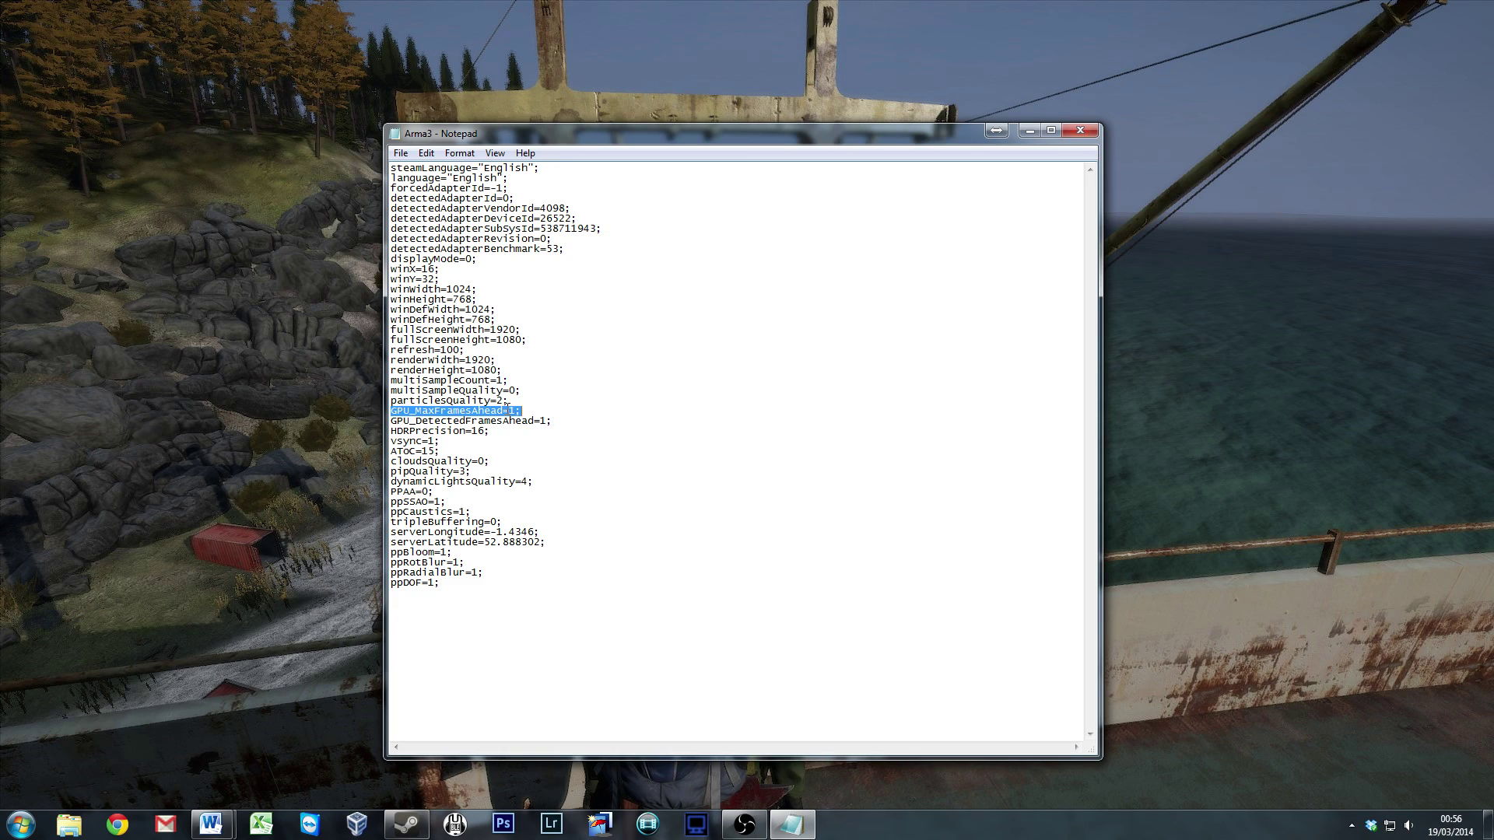
{"action": "left_click", "coordinate": [393, 423]}
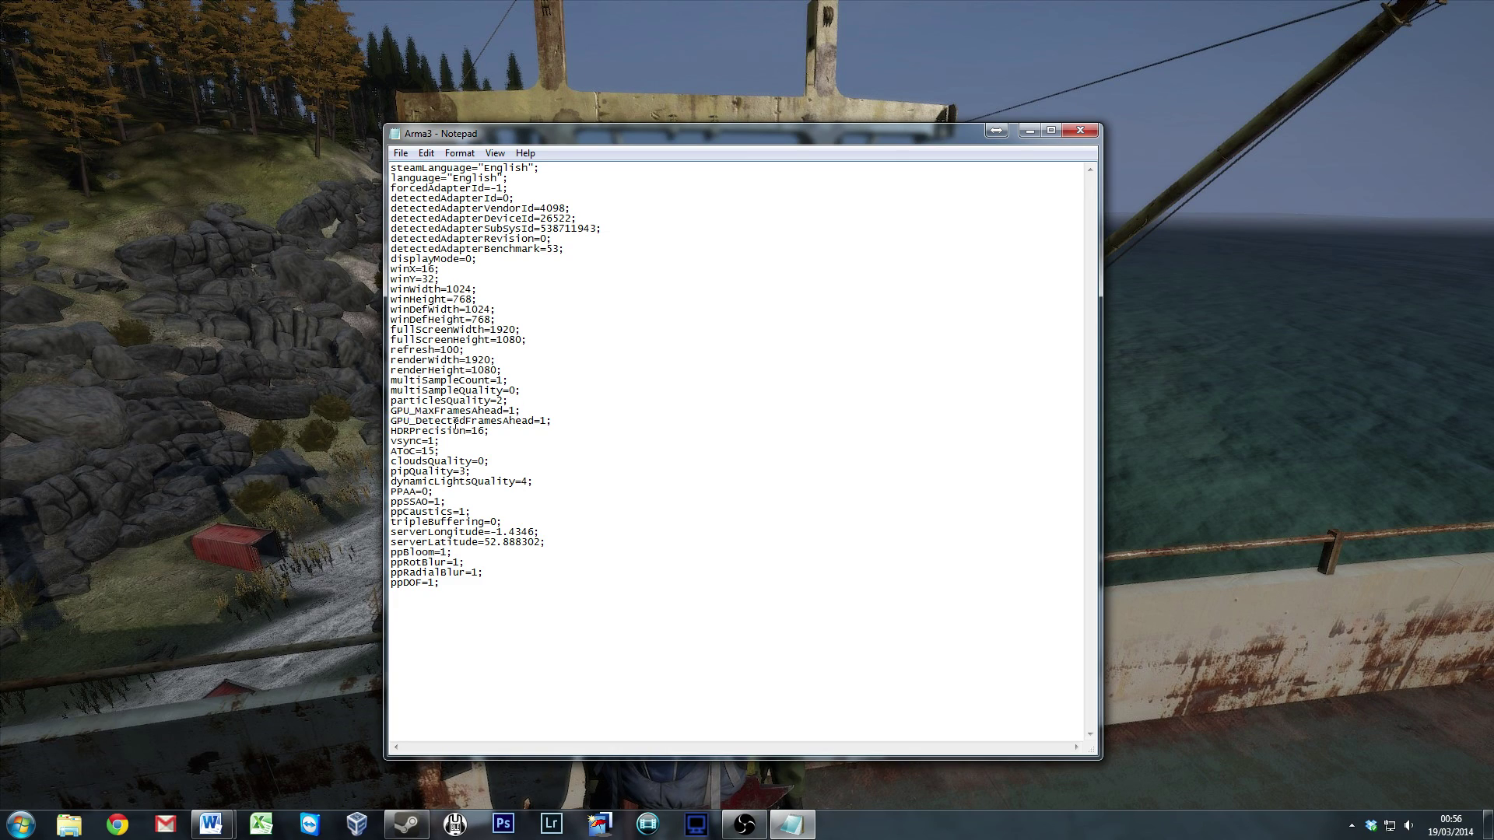
{"action": "left_click_drag", "start_coordinate": [392, 421], "coordinate": [545, 421]}
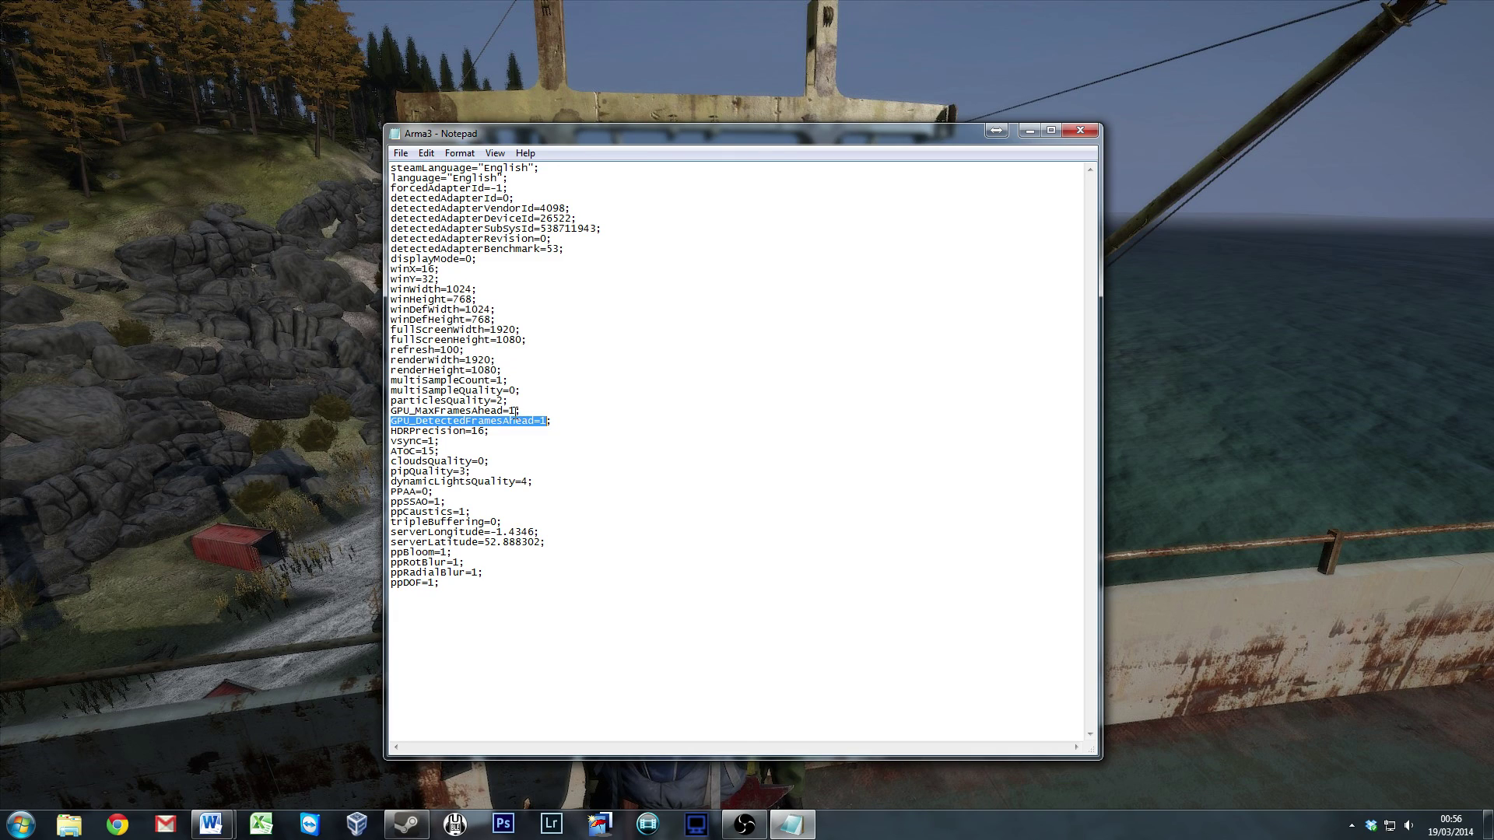
Compare the GPU_MaxFramesAhead and GPU_DetectedFramesAhead values by selecting each line in turn, and clear the selection
{"action": "left_click_drag", "start_coordinate": [516, 410], "coordinate": [391, 410]}
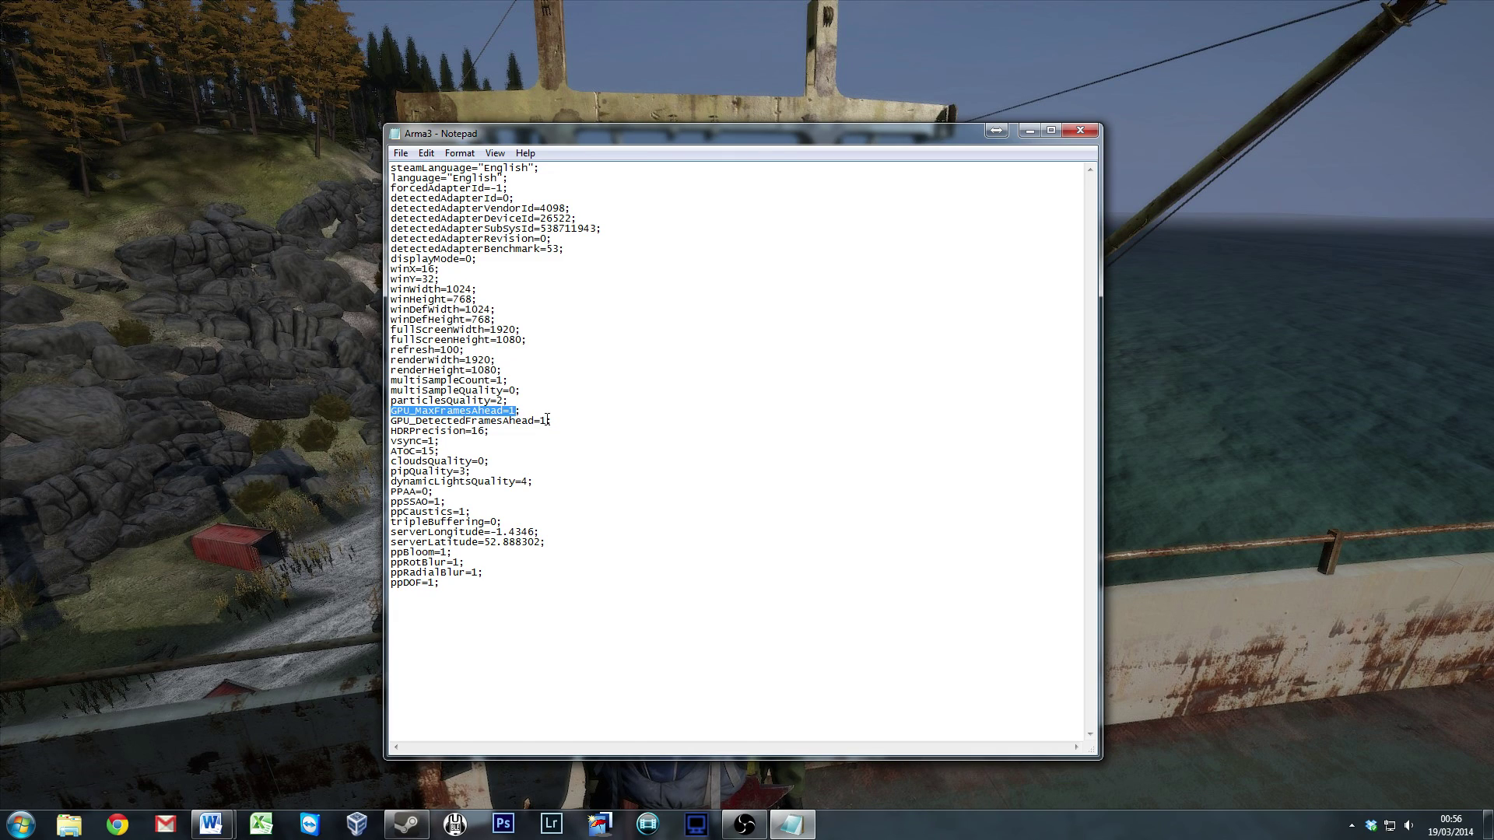
{"action": "left_click_drag", "start_coordinate": [548, 421], "coordinate": [392, 421]}
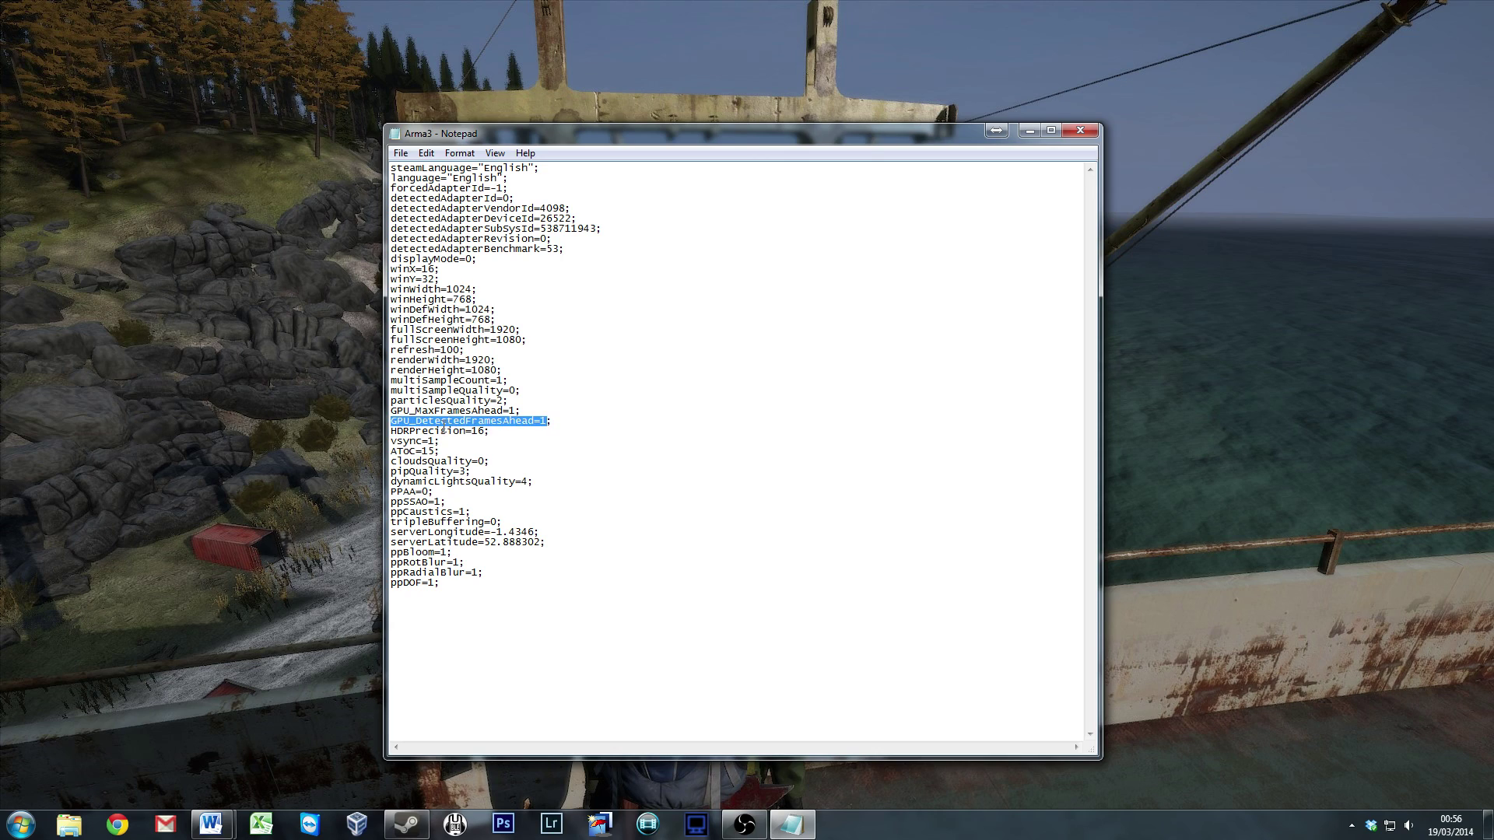
{"action": "left_click", "coordinate": [531, 411]}
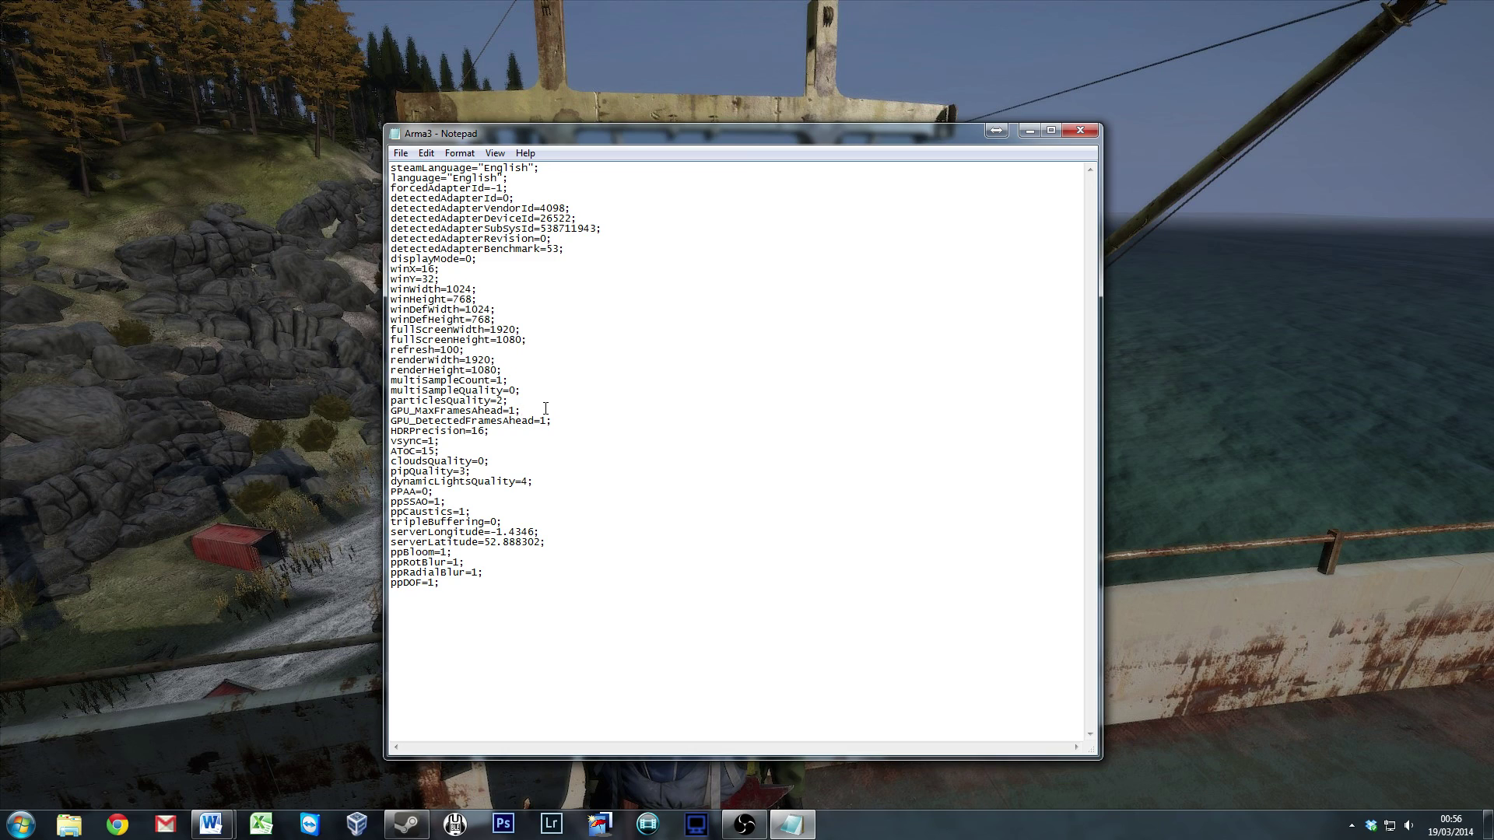
Save the Arma3 configuration file and close it to return to the desktop
{"action": "left_click", "coordinate": [400, 153]}
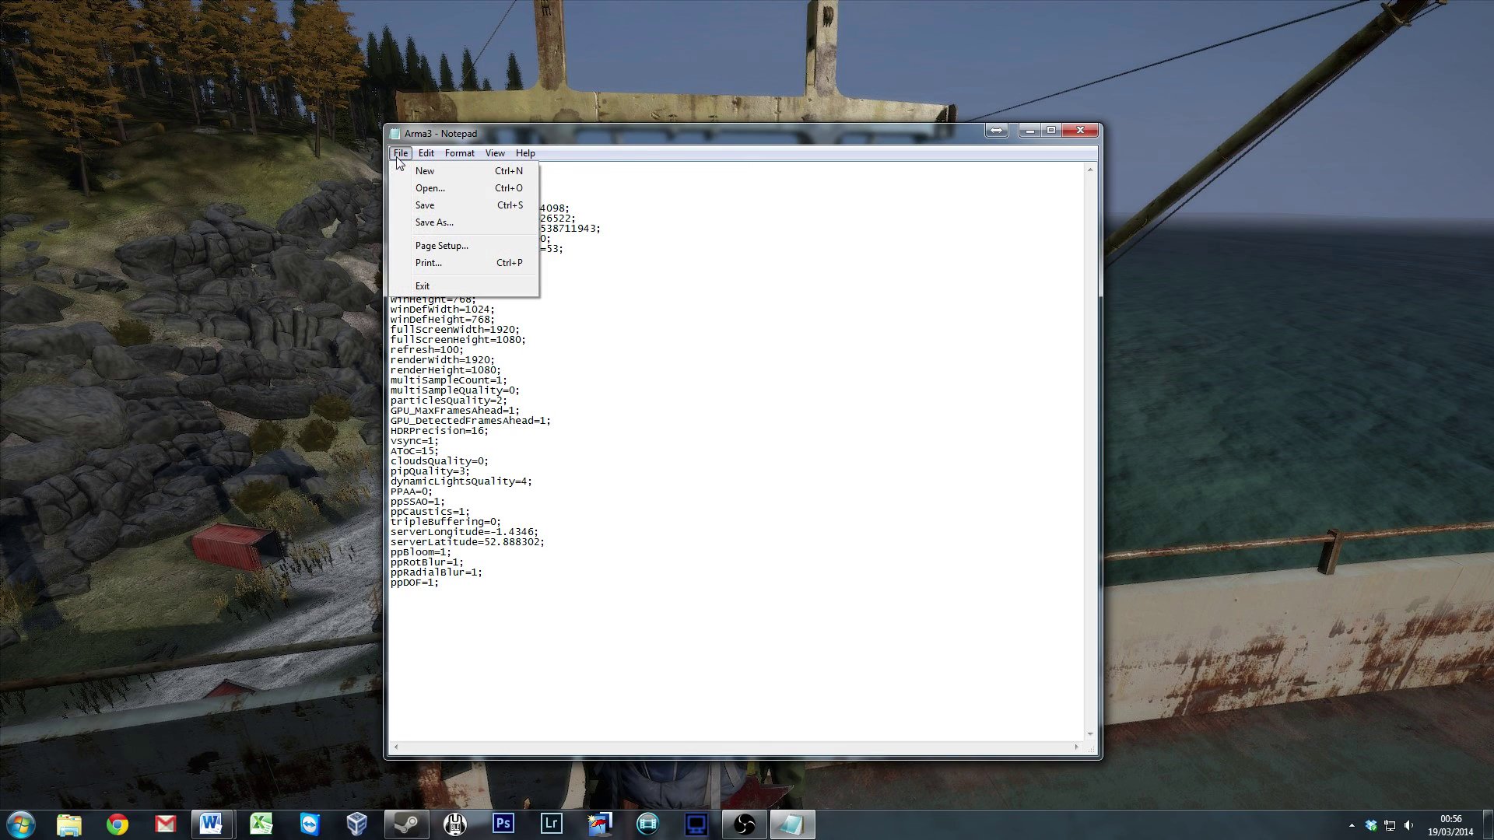
{"action": "left_click", "coordinate": [431, 206]}
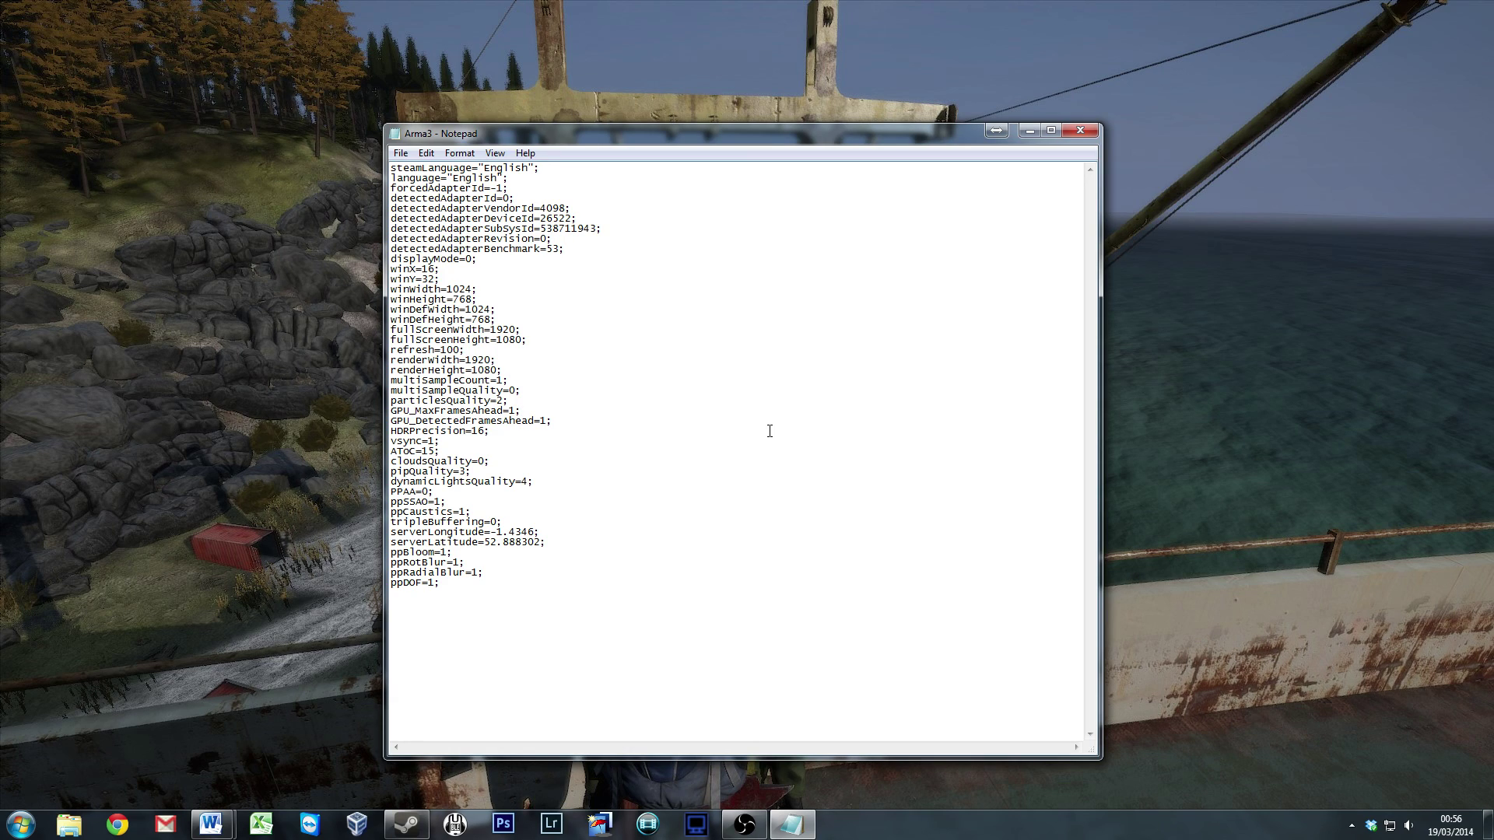
{"action": "left_click", "coordinate": [525, 412]}
{"action": "left_click", "coordinate": [1088, 134]}
{"action": "left_click_drag", "start_coordinate": [284, 64], "coordinate": [1105, 666]}
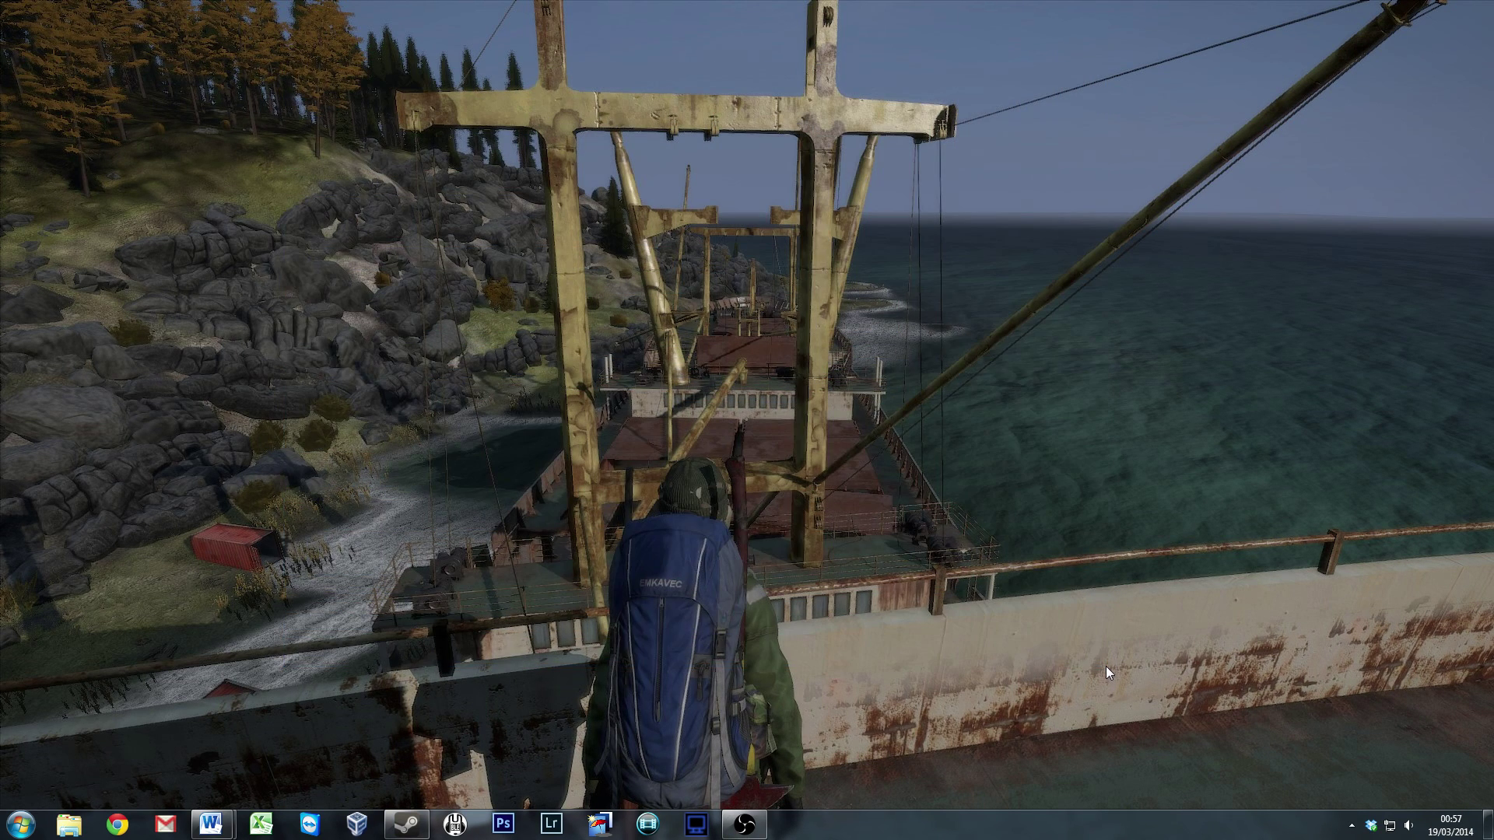